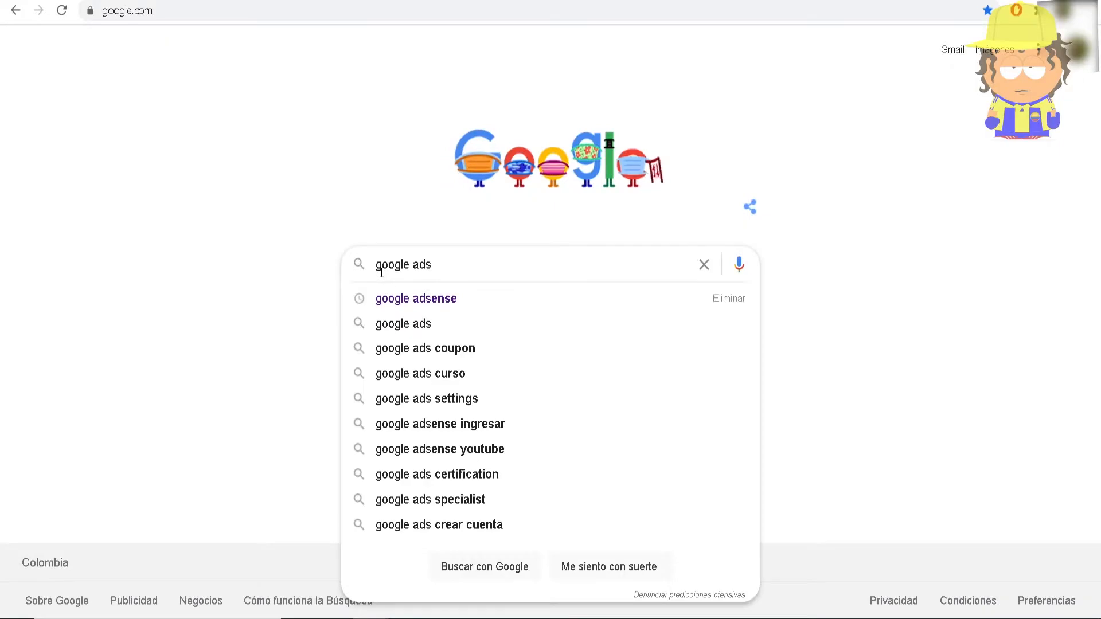
Search Google for google ads and enter the Google Ads account through the official site
key(Return)
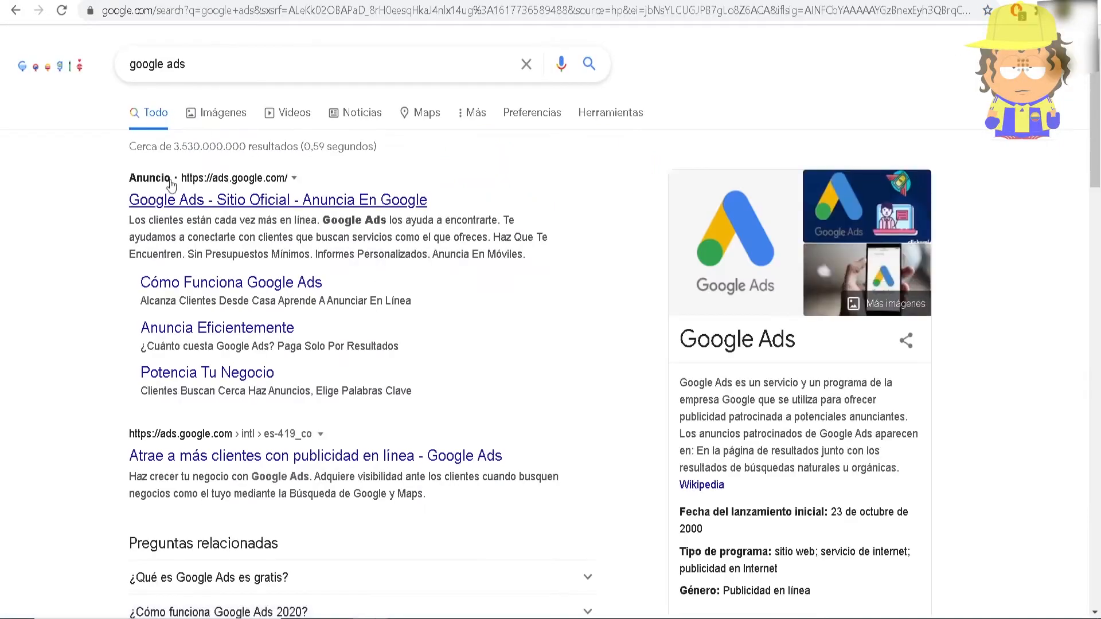
click(180, 202)
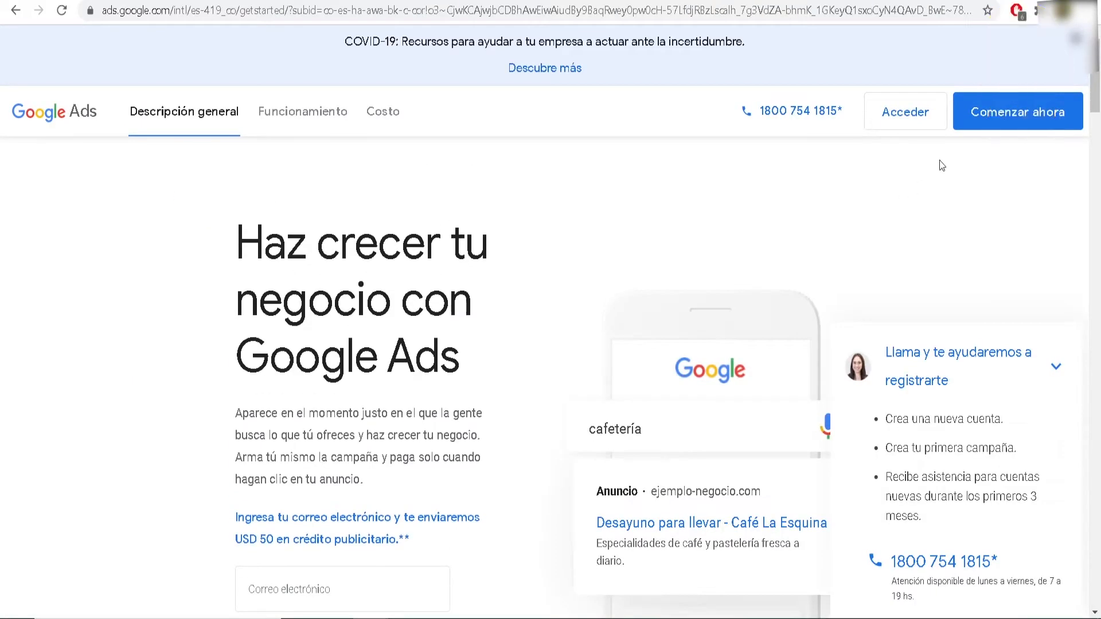
click(975, 111)
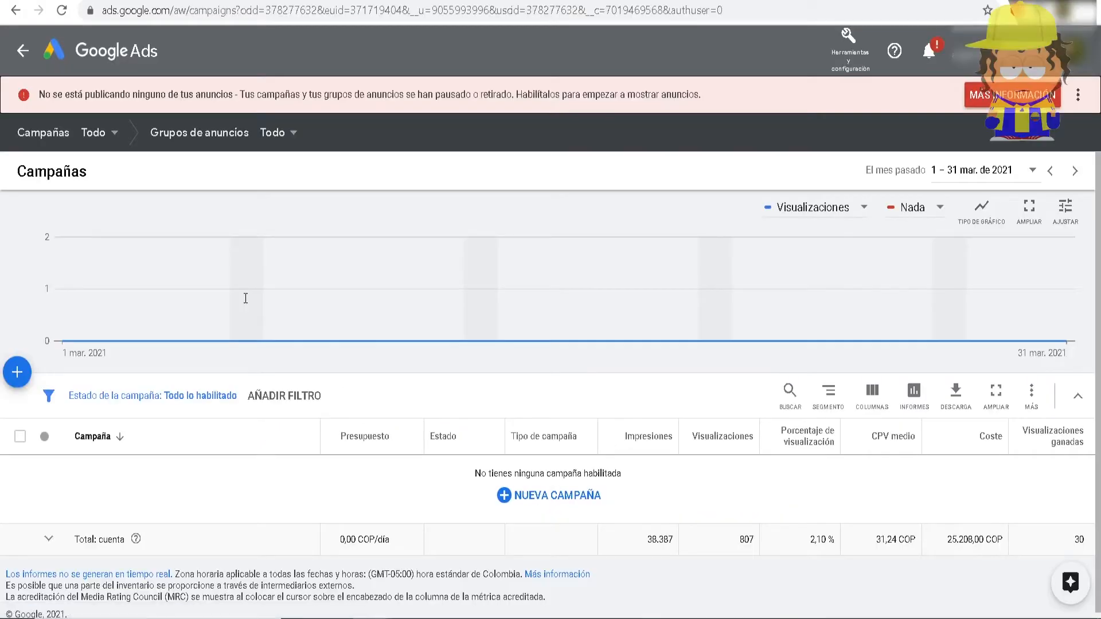
Open the account's billing and payments summary
mouse_move(568, 248)
click(849, 40)
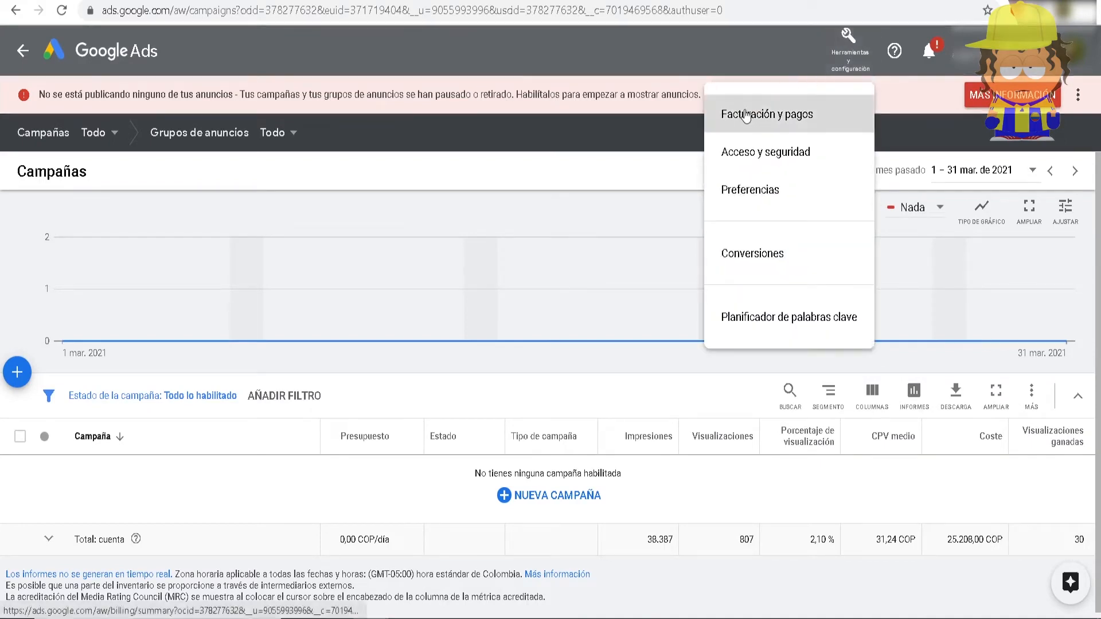
click(746, 117)
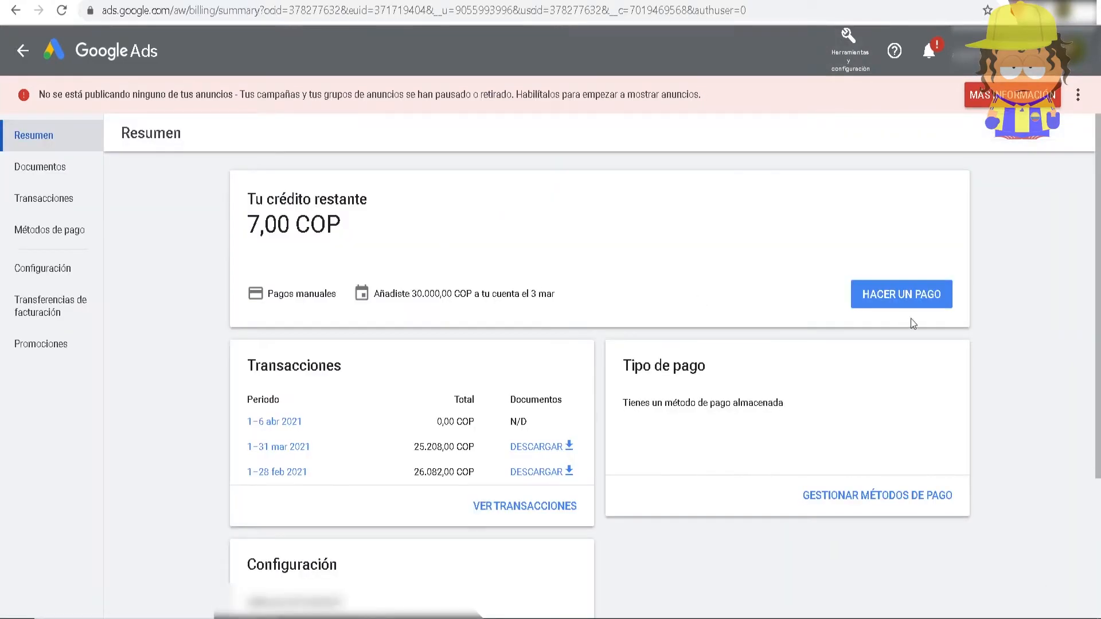
Make a payment of 30.000 COP to the advertising account with the stored Mastercard
click(912, 302)
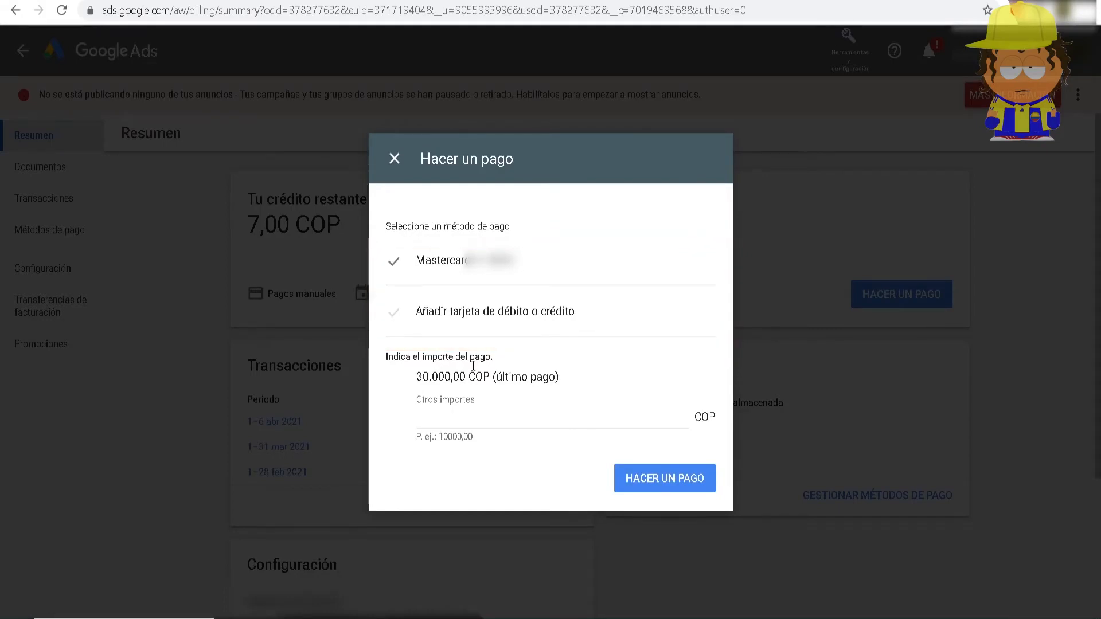
click(456, 414)
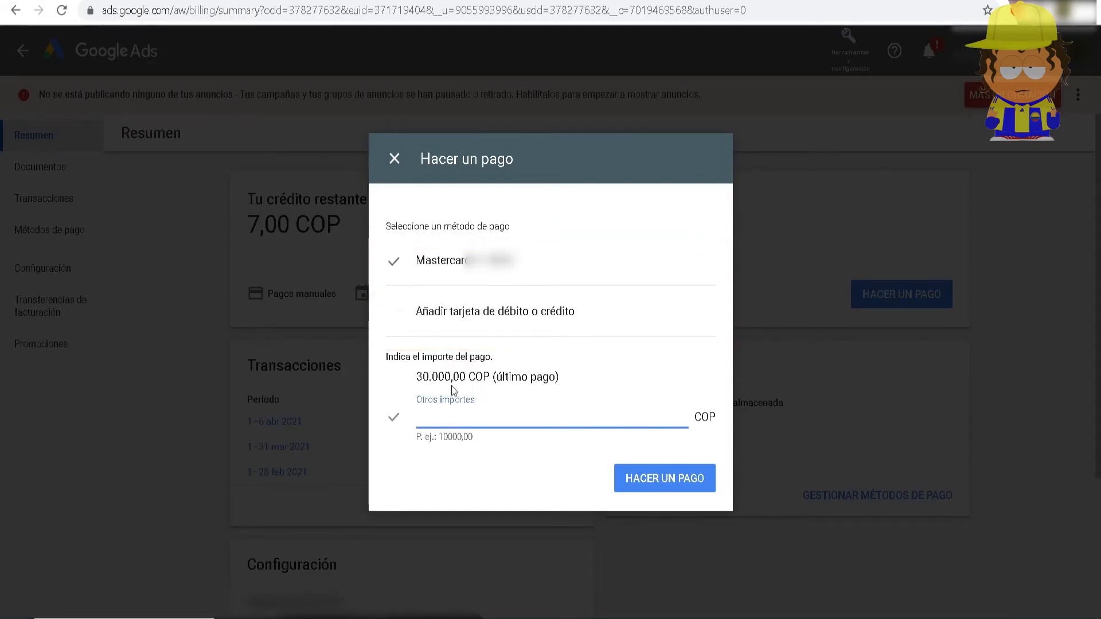
click(453, 381)
click(458, 417)
text(300000)
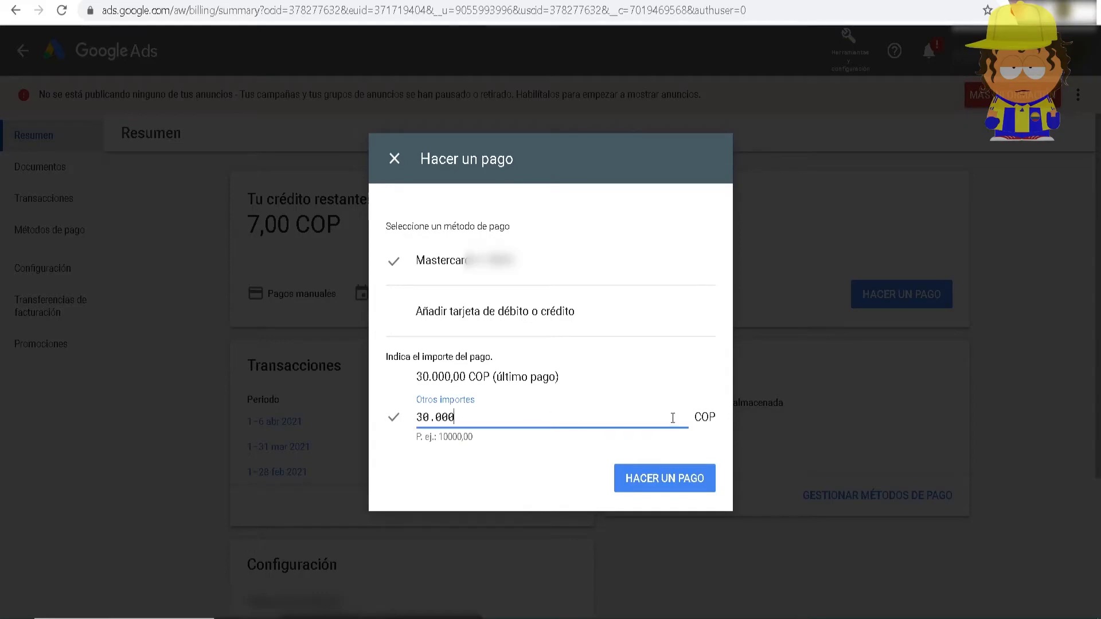
click(676, 482)
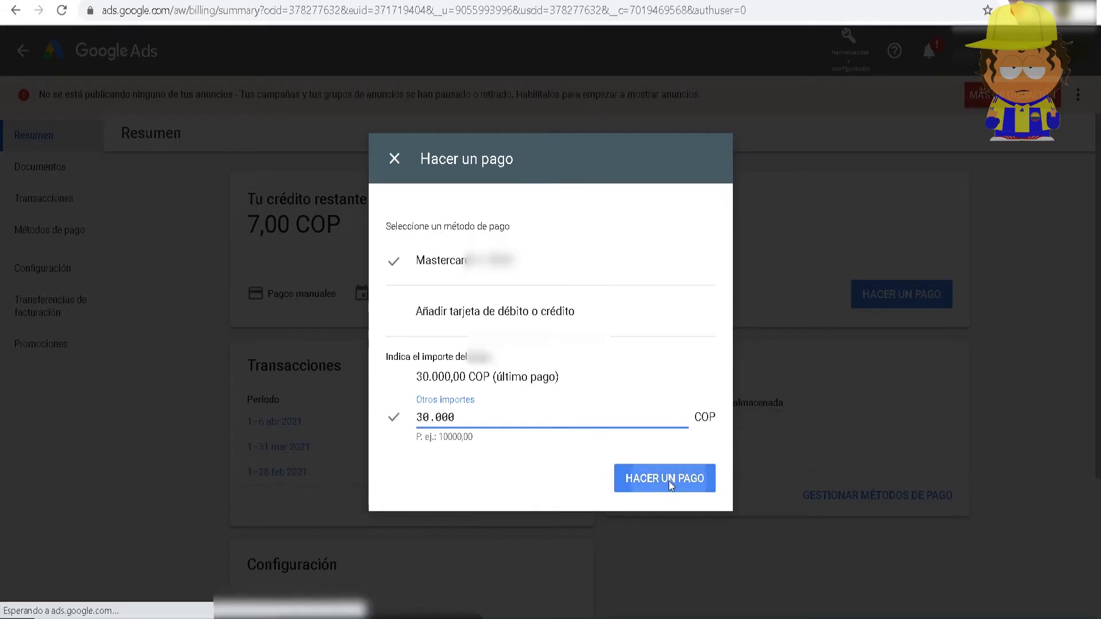
click(660, 384)
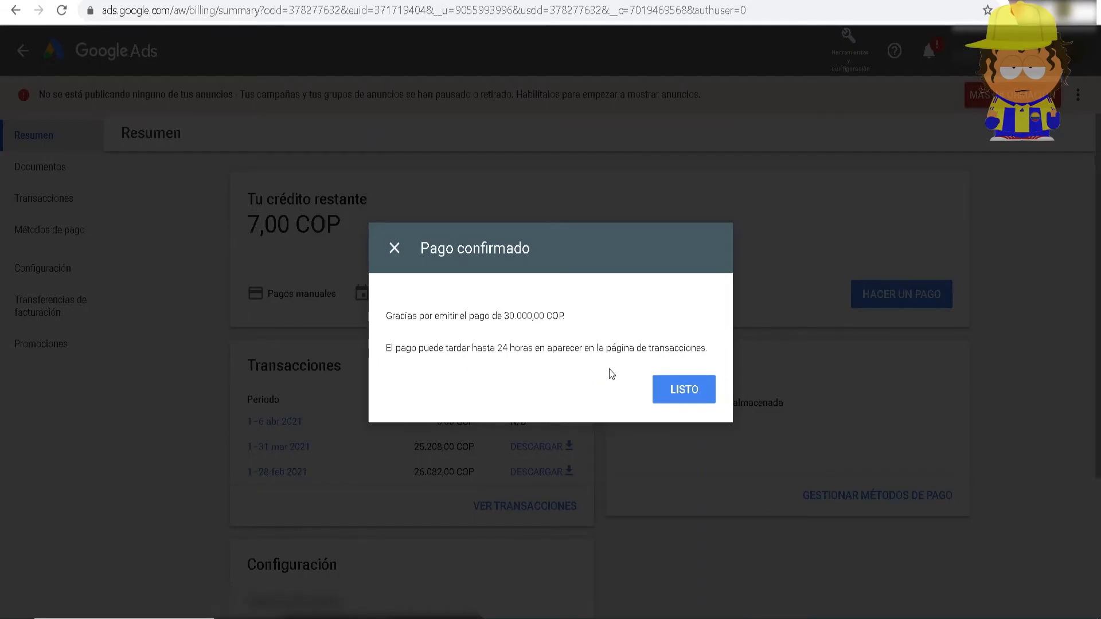
click(684, 390)
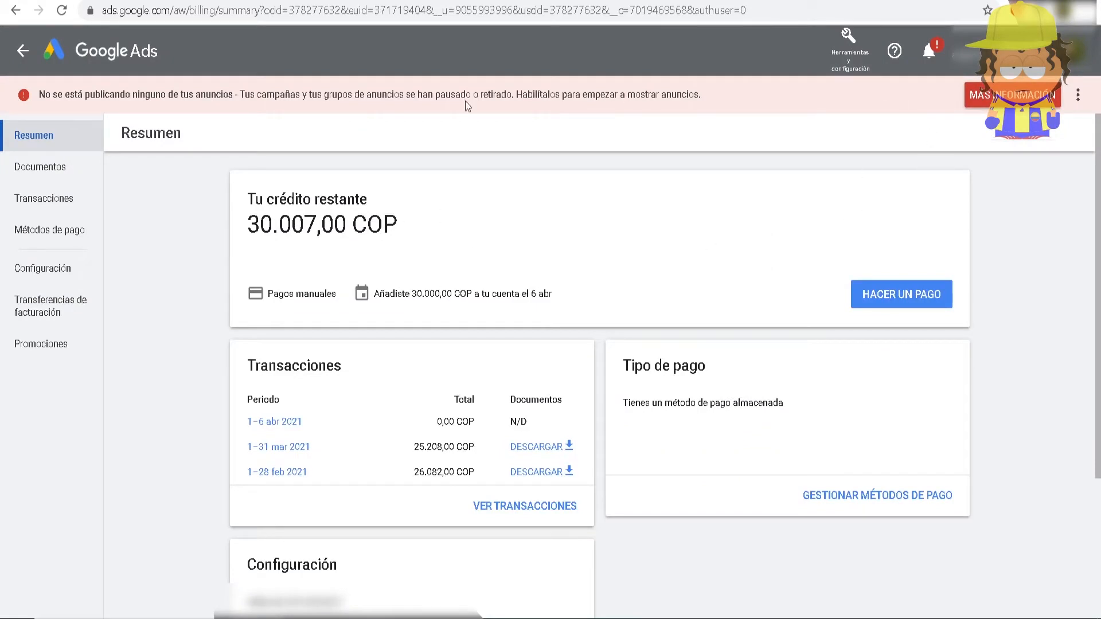
Start a new video campaign without a specific goal, using the Campaña de vídeo personalizada subtype
click(104, 53)
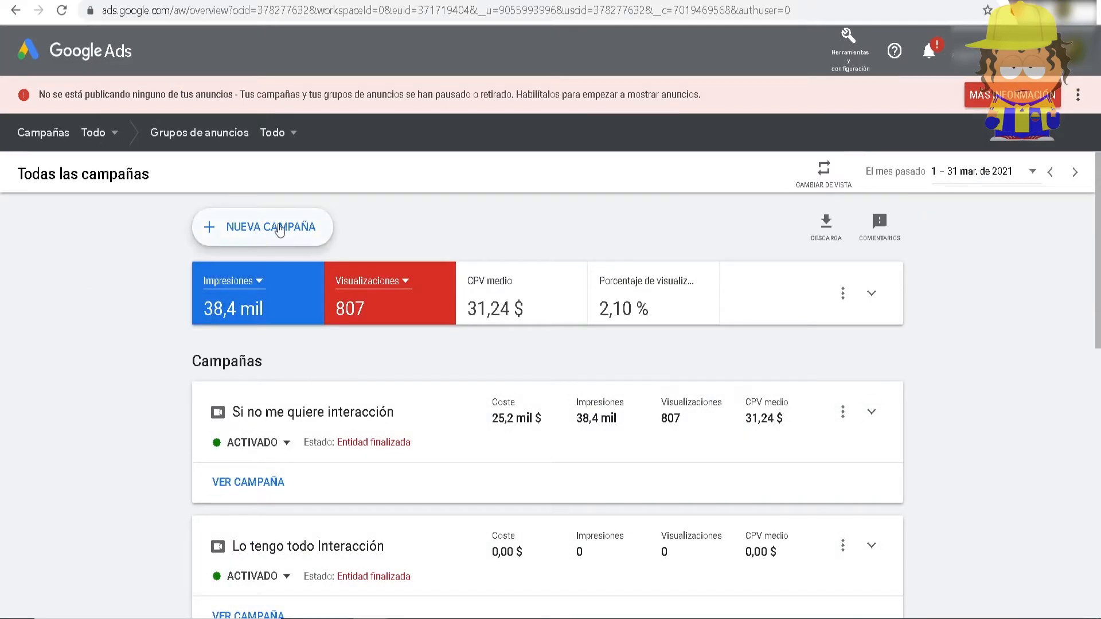
click(240, 230)
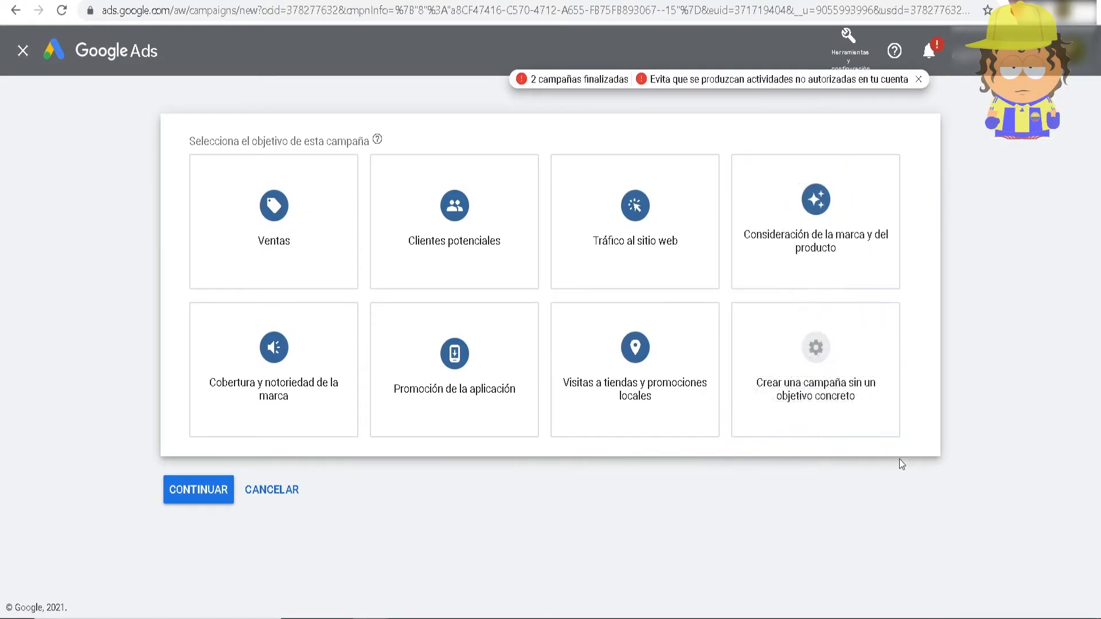
click(889, 416)
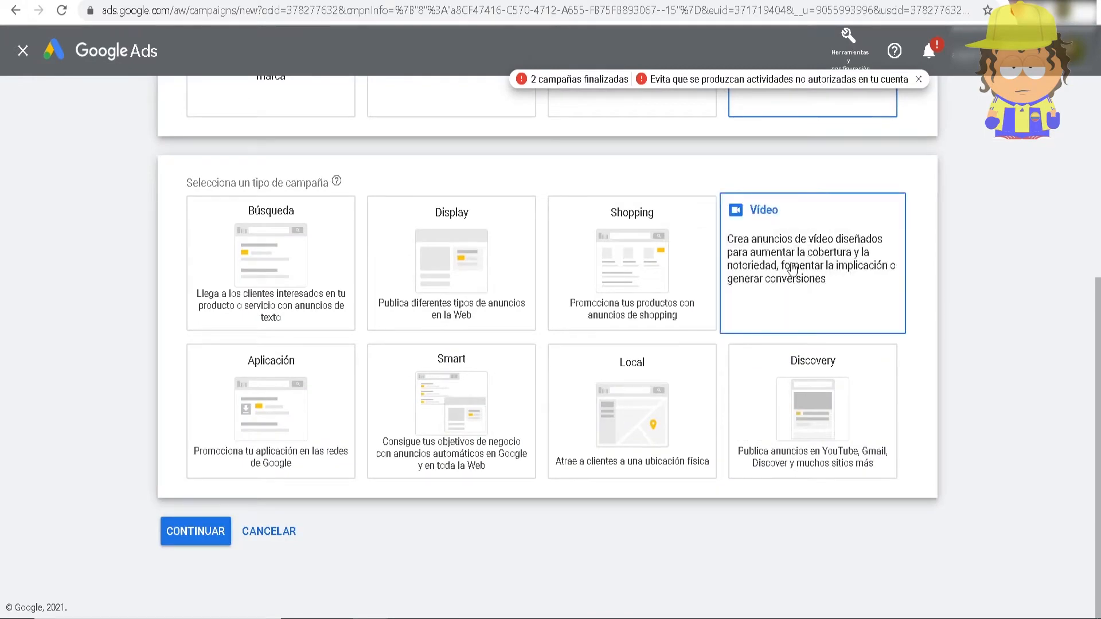
click(863, 262)
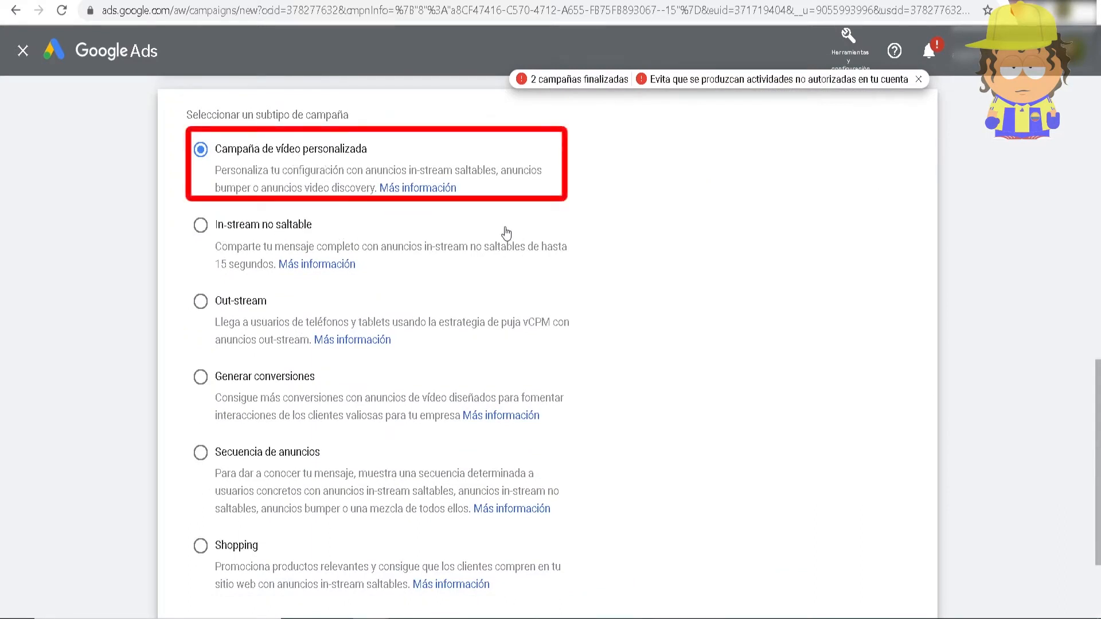
scroll(505, 233, down, 3)
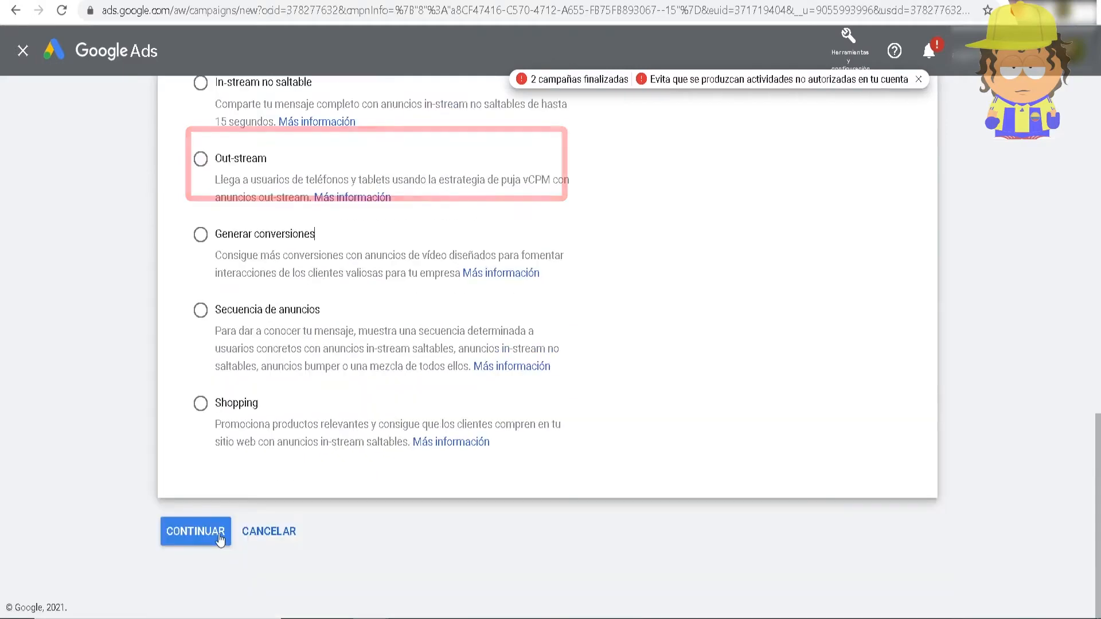
click(184, 536)
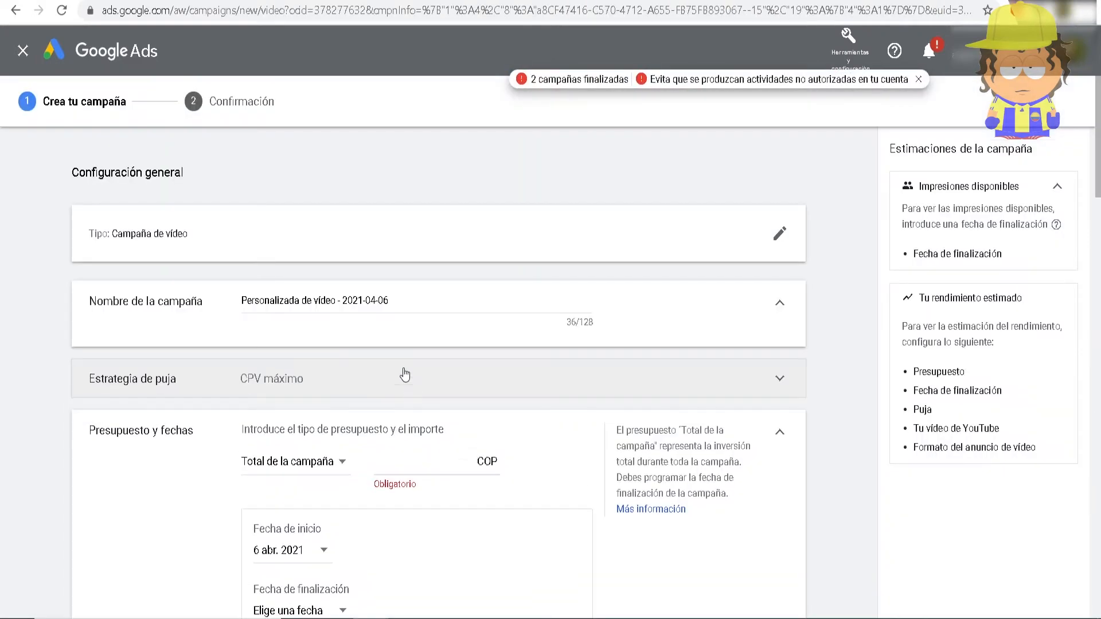
Name the campaign Mendigo Vistas
drag(392, 300, 196, 299)
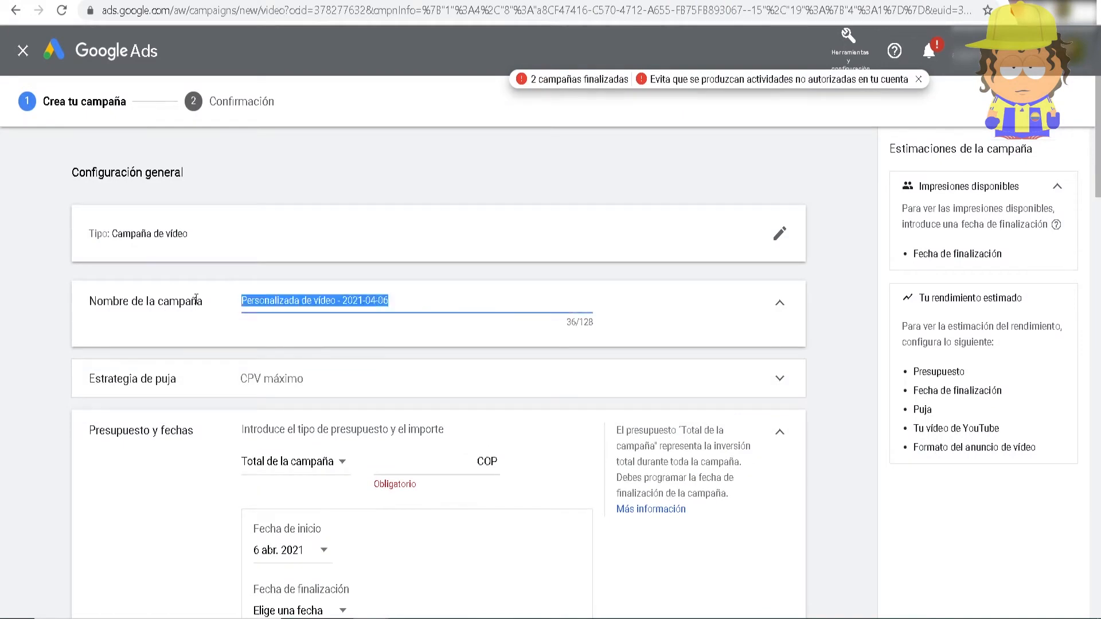
text(Mendigo )
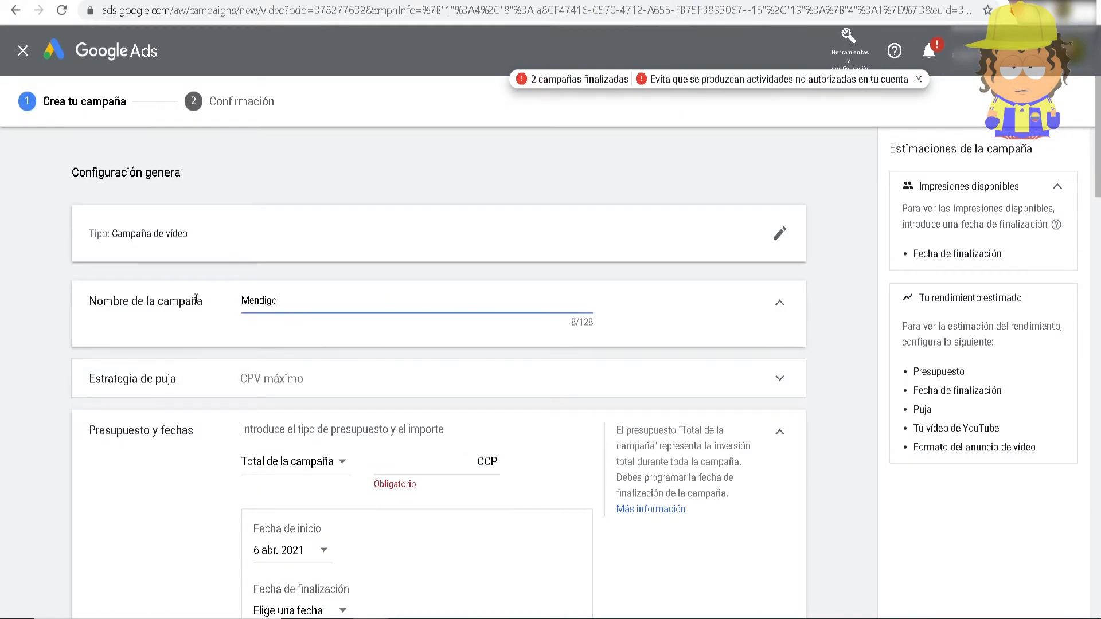
text(Vistas)
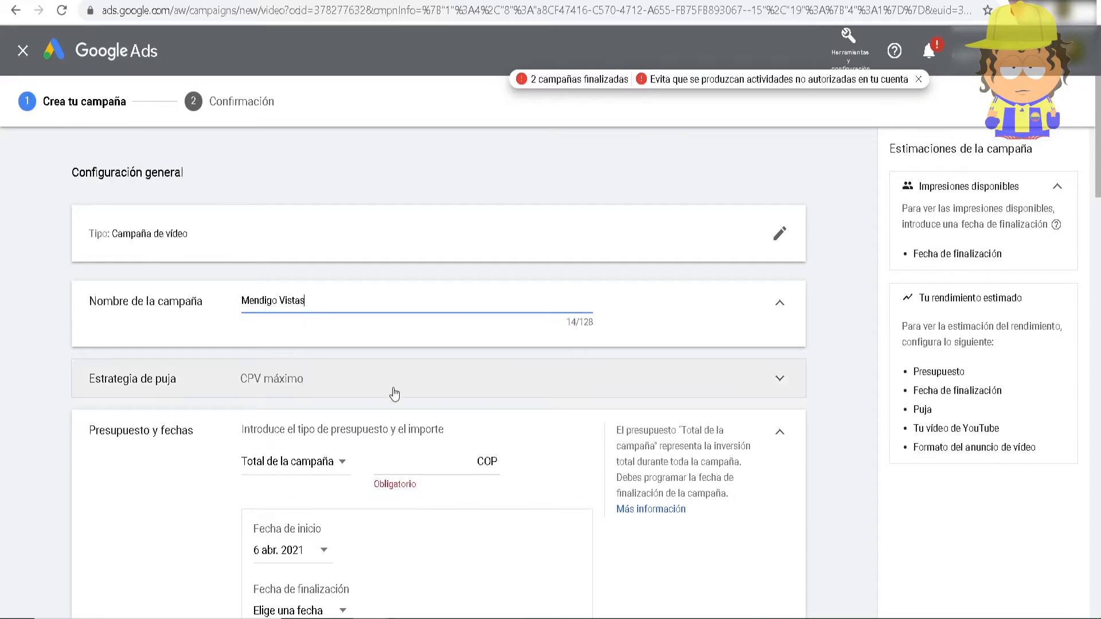
Choose CPV máximo as the campaign's bid strategy
click(393, 388)
click(304, 398)
click(284, 413)
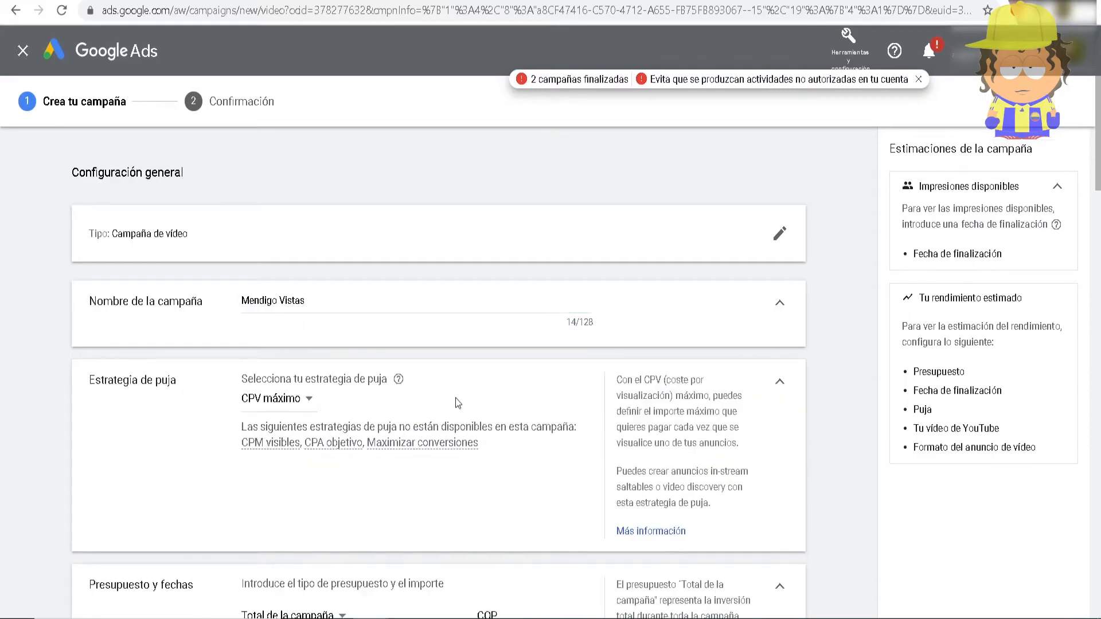
click(780, 382)
Set the budget to 30.000 COP with the type Total de la campaña
scroll(532, 342, down, 2)
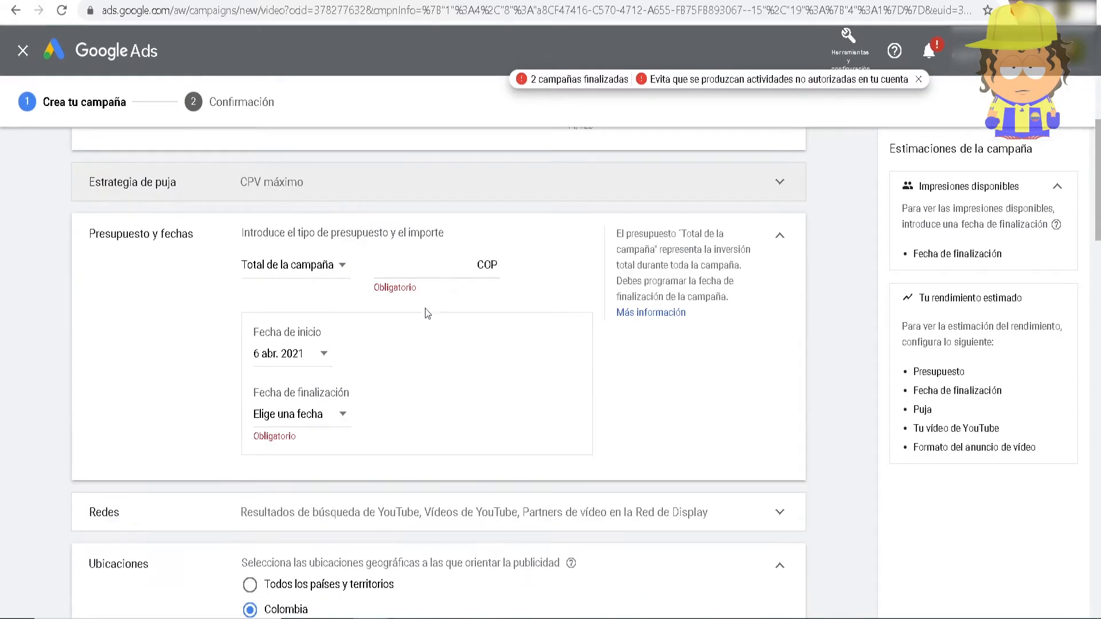
click(445, 366)
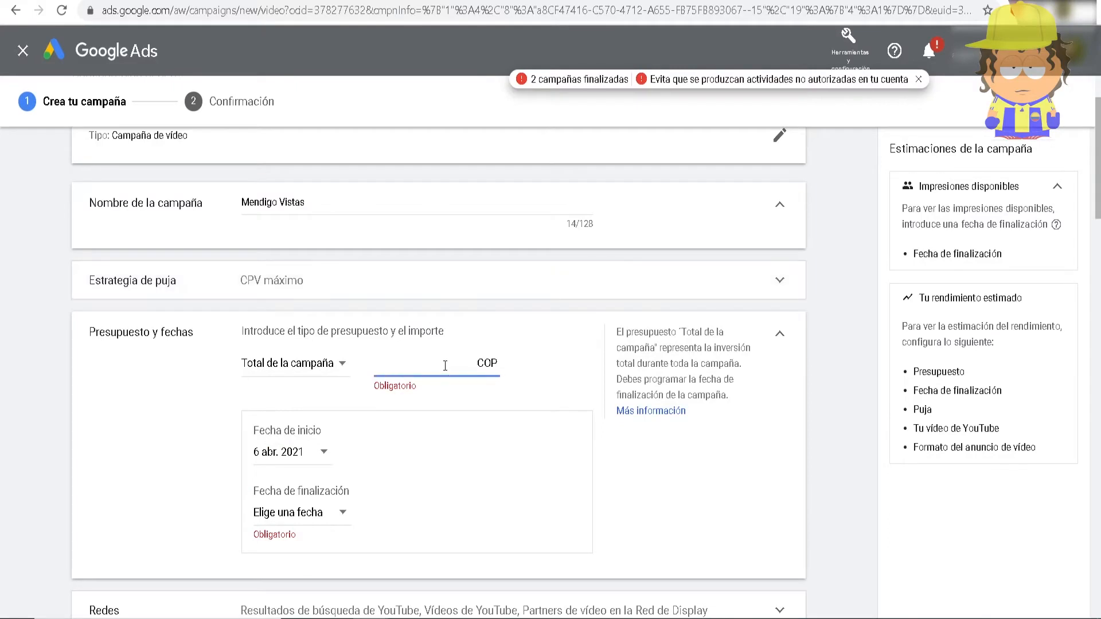
text(300000)
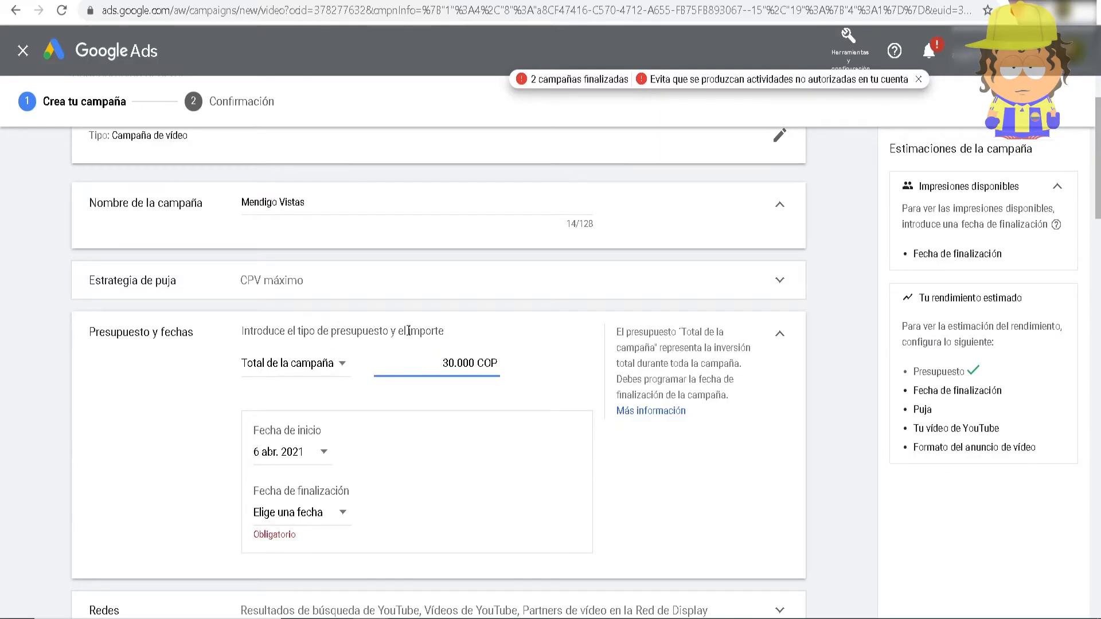
click(320, 364)
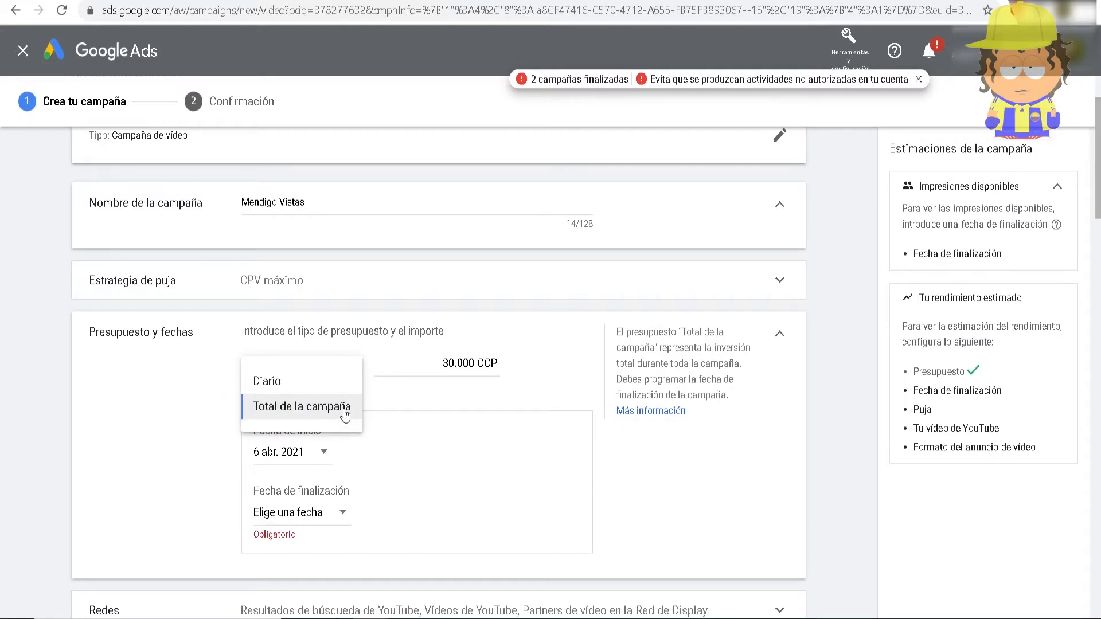
click(345, 413)
Schedule the campaign from 6 April 2021 to 11 April 2021
scroll(431, 366, down, 2)
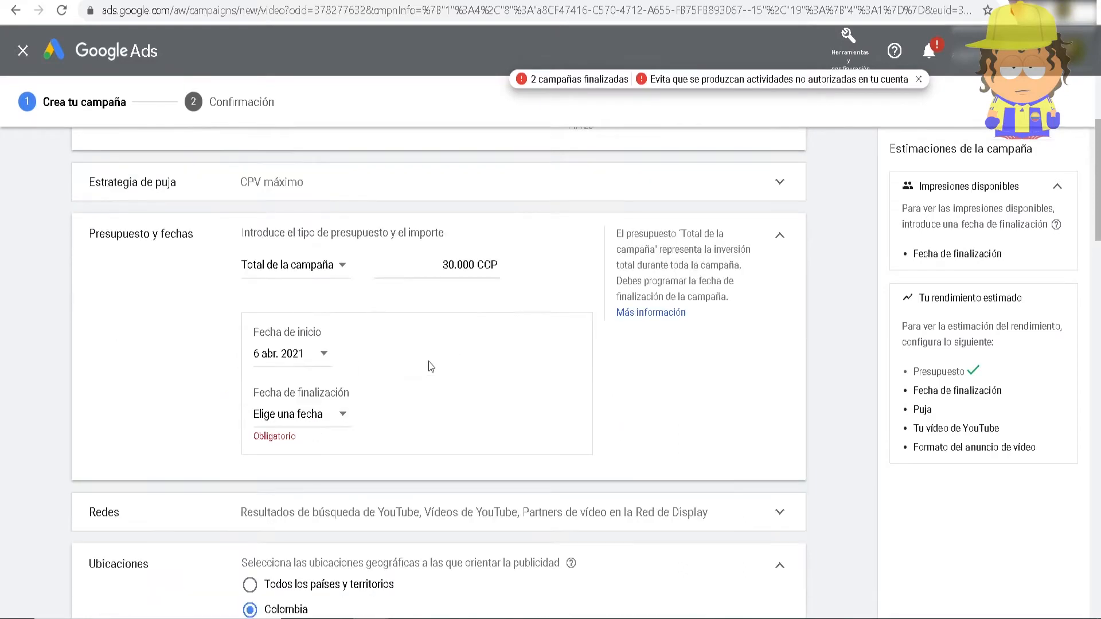
scroll(430, 364, up, 2)
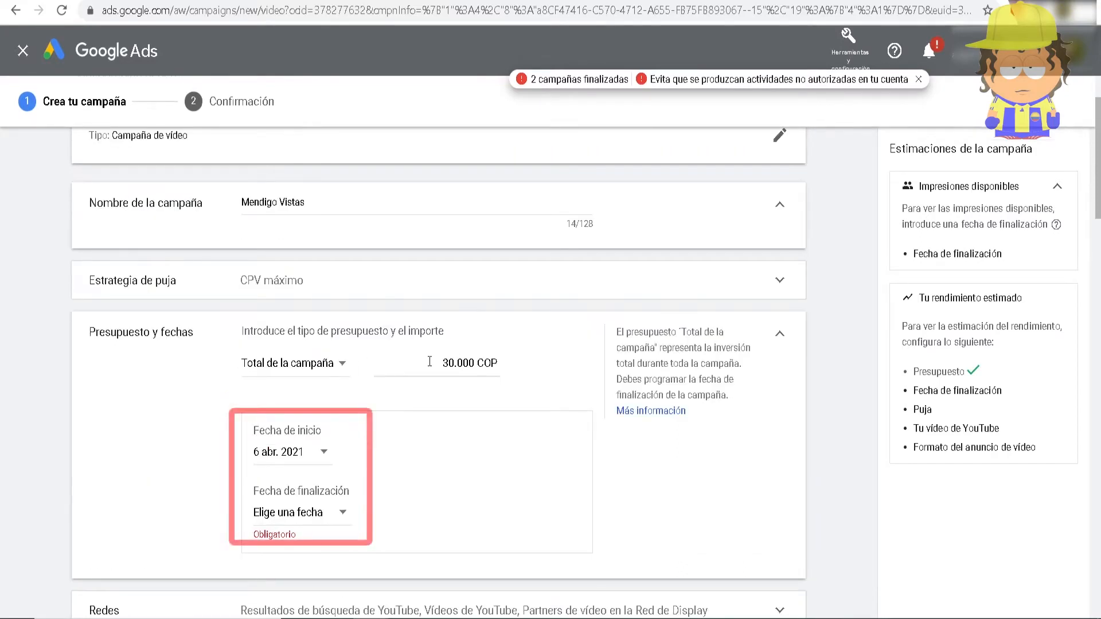
click(304, 459)
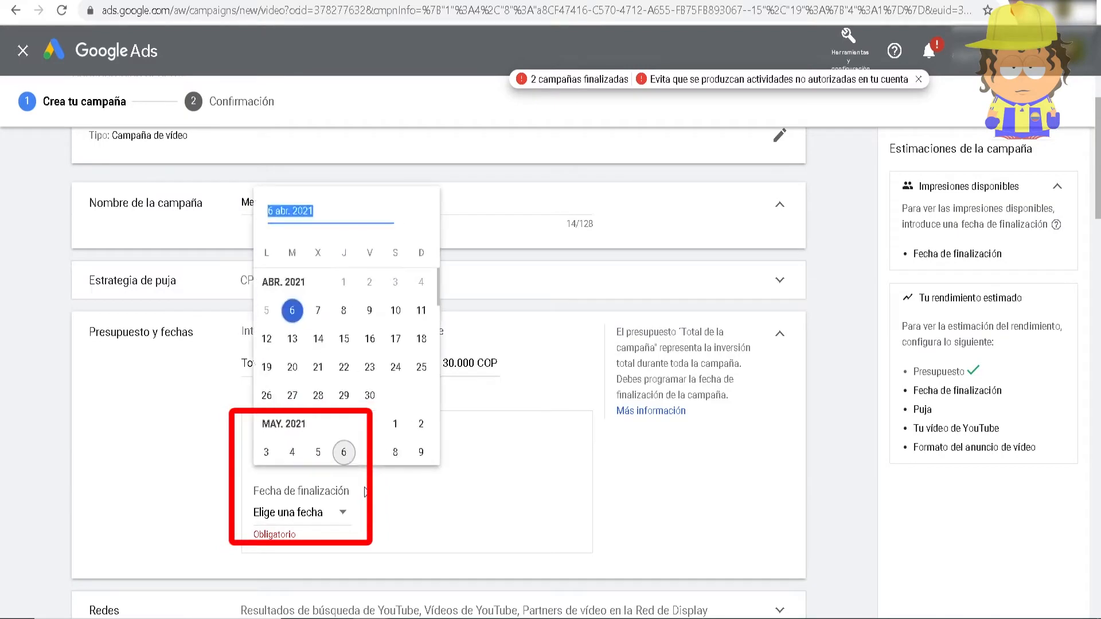
click(292, 312)
click(335, 517)
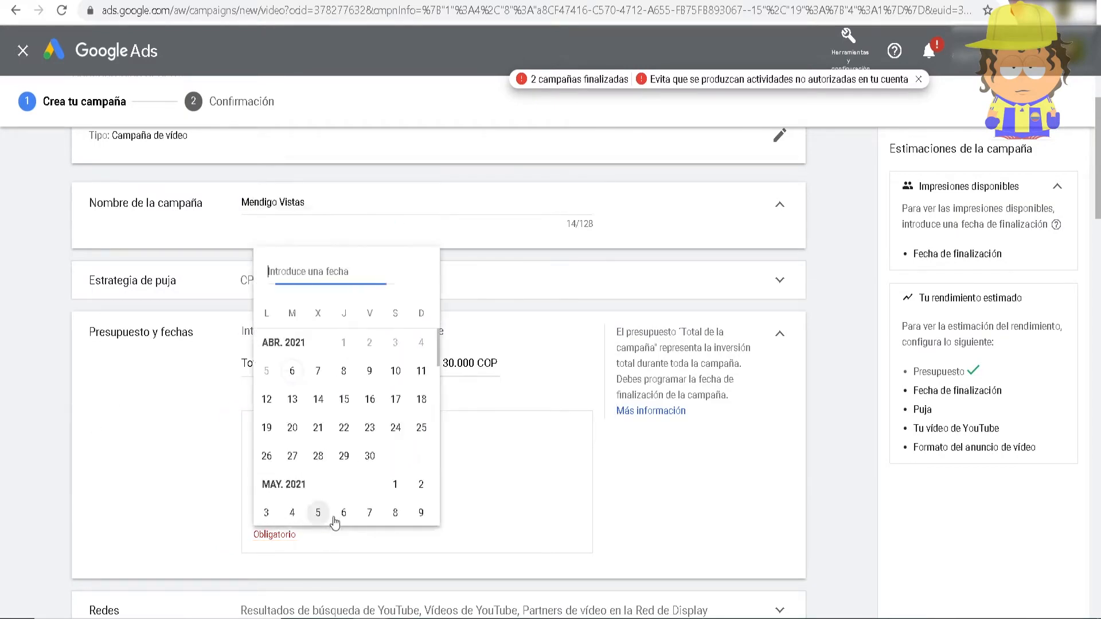
click(421, 371)
Review which networks are enabled for showing the campaign's ads
scroll(587, 281, down, 4)
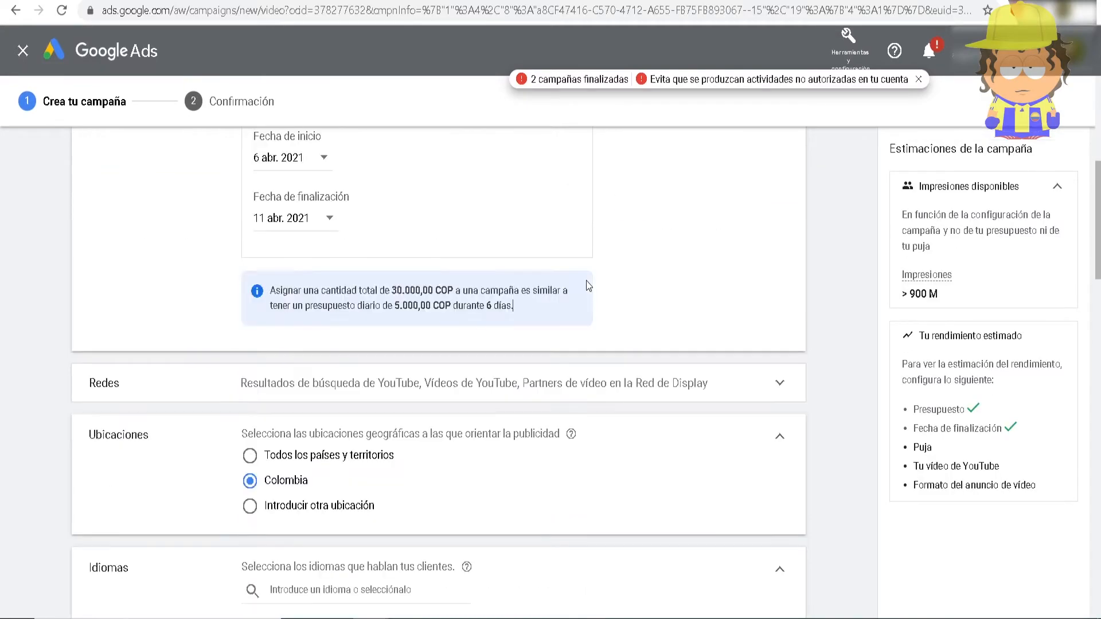
scroll(586, 281, down, 2)
click(758, 285)
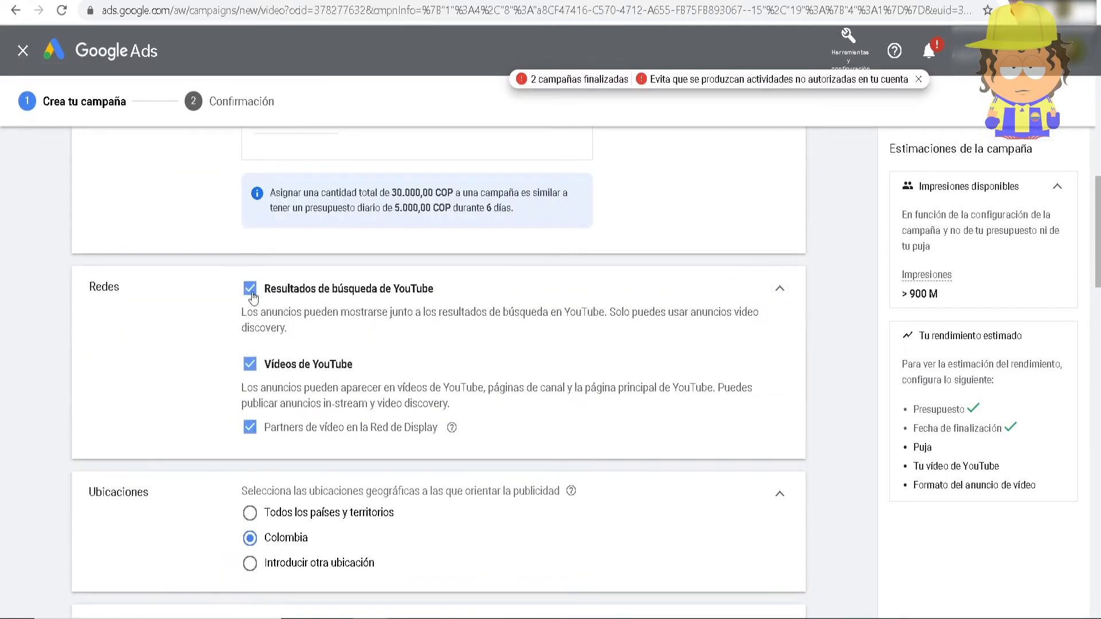
click(778, 288)
Switch the campaign's target location to Introducir otra ubicación and search for medellin
scroll(443, 214, down, 2)
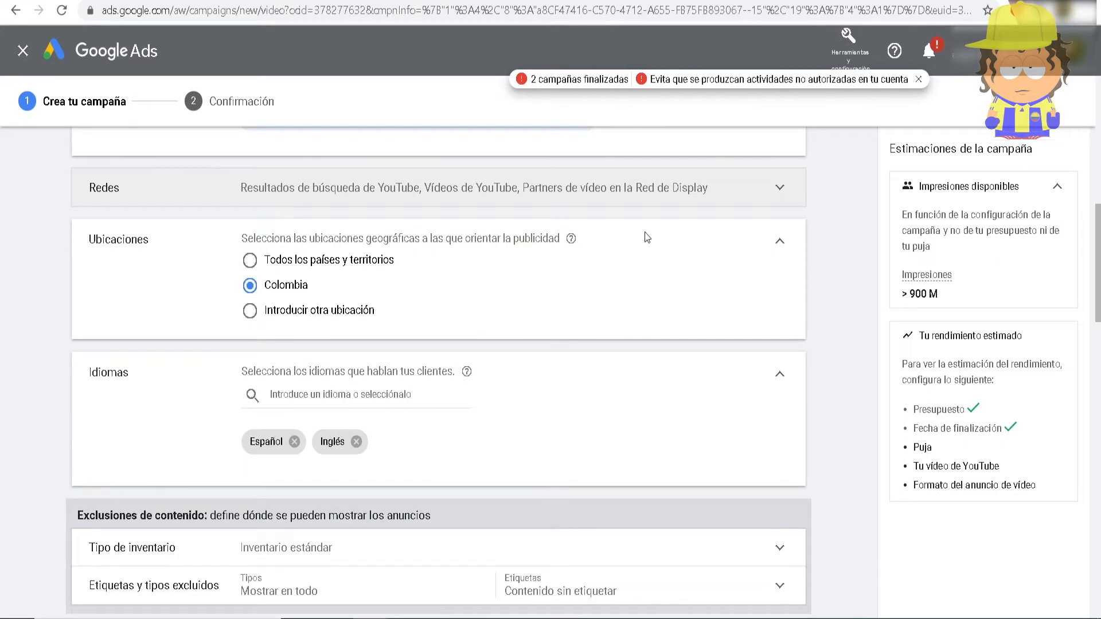
click(330, 314)
click(344, 347)
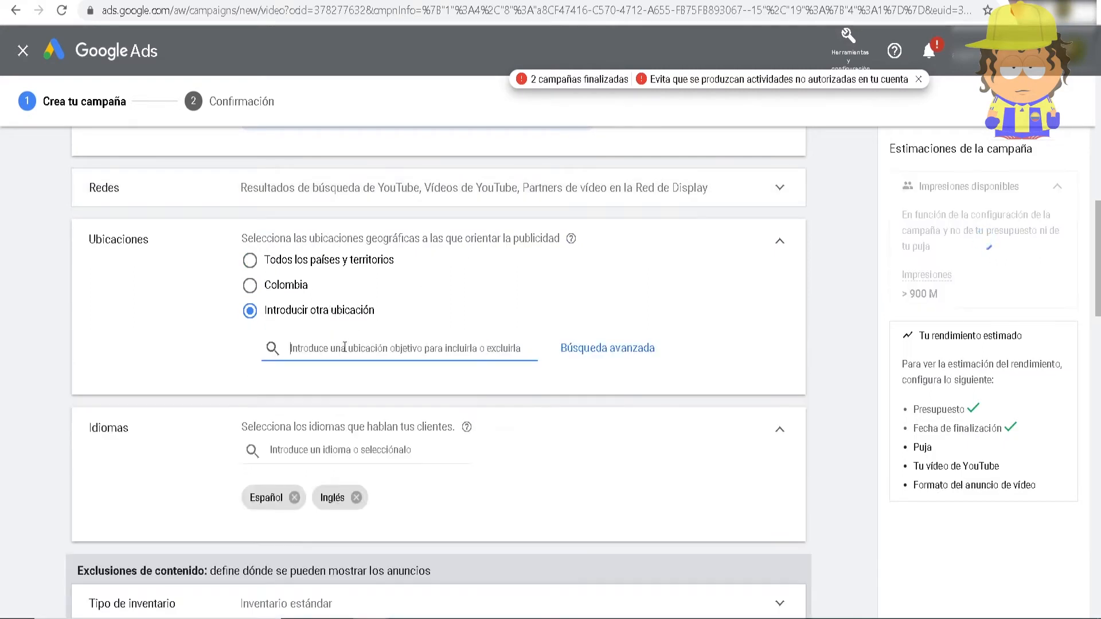
text(med)
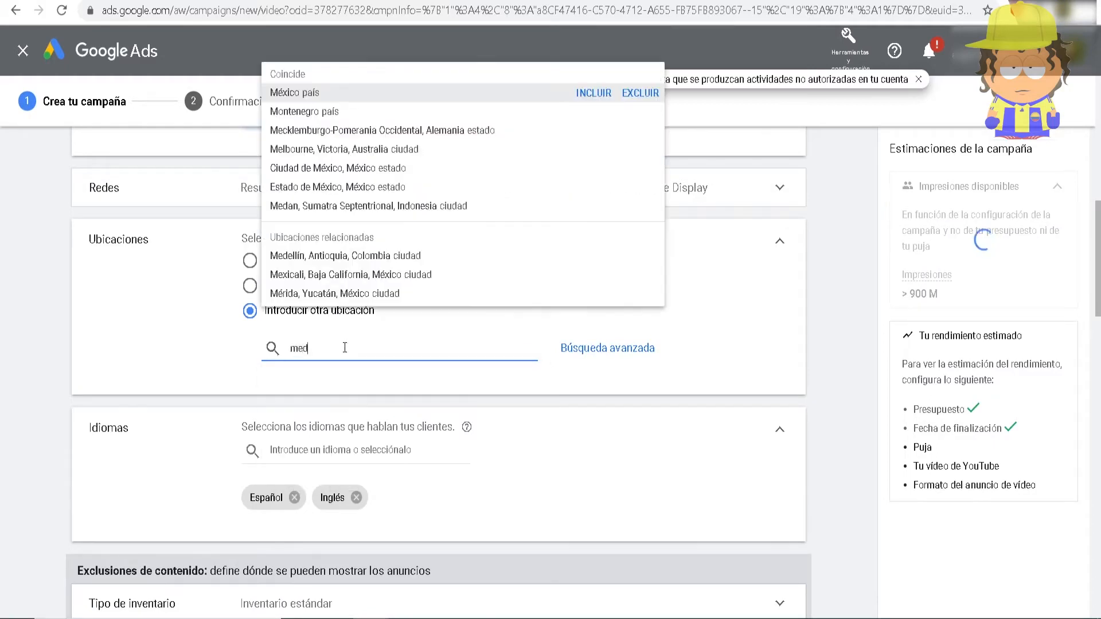
text(ellin)
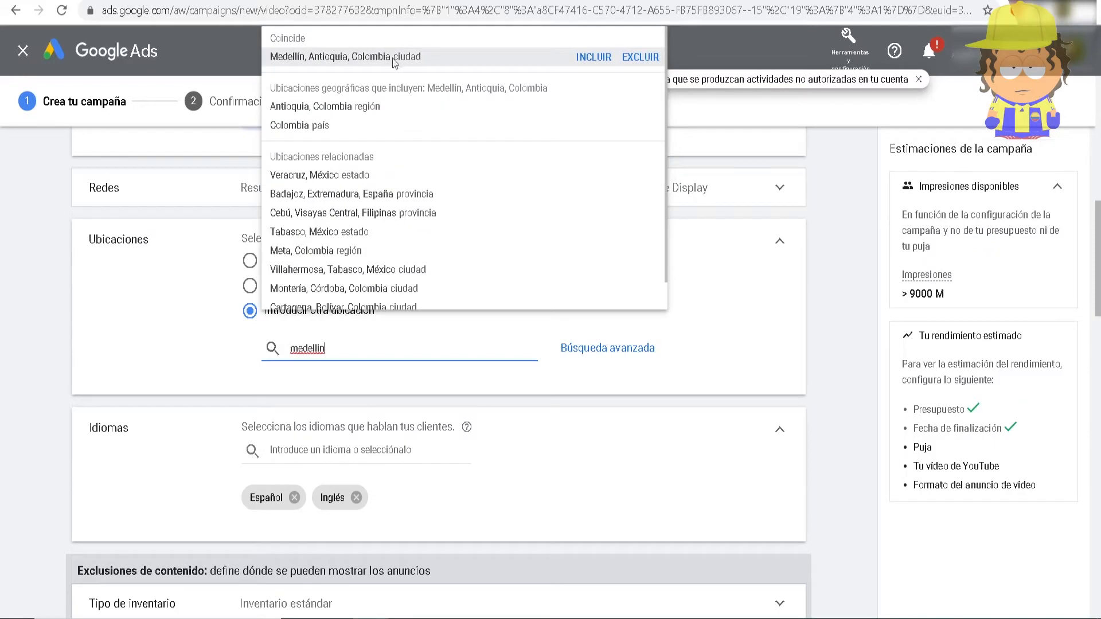
drag(341, 346, 238, 344)
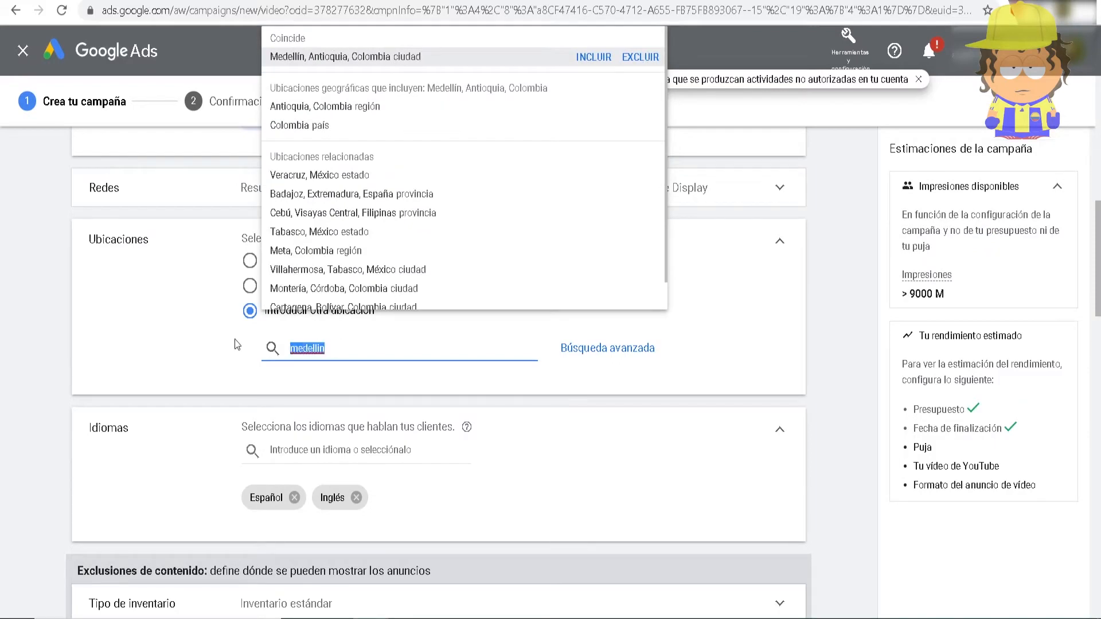
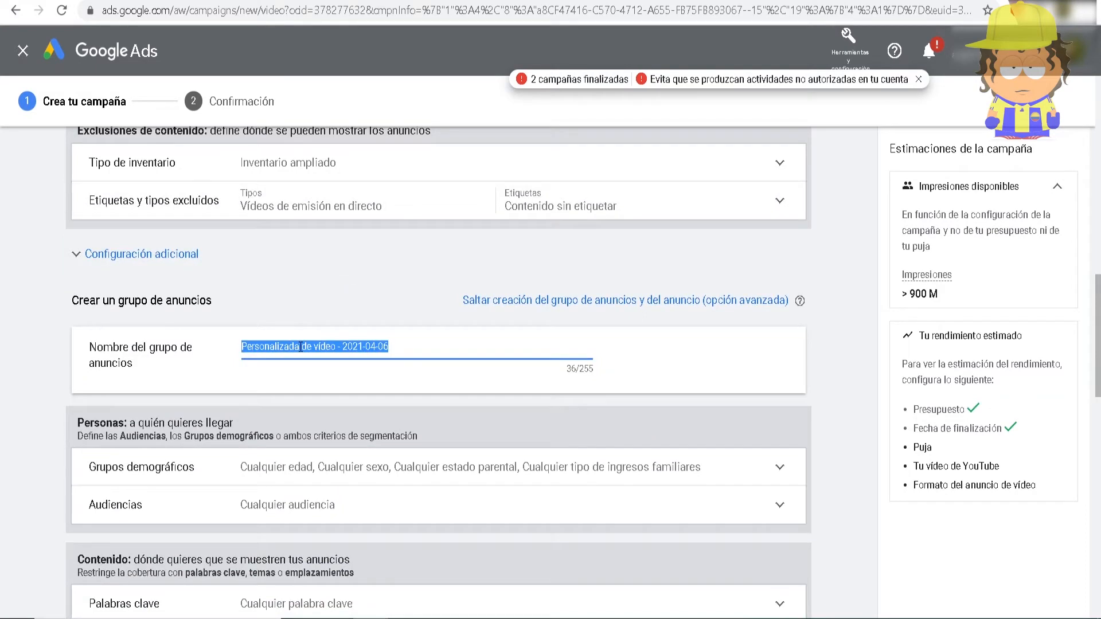
Name the ad group Mendigo
text(Mendigo)
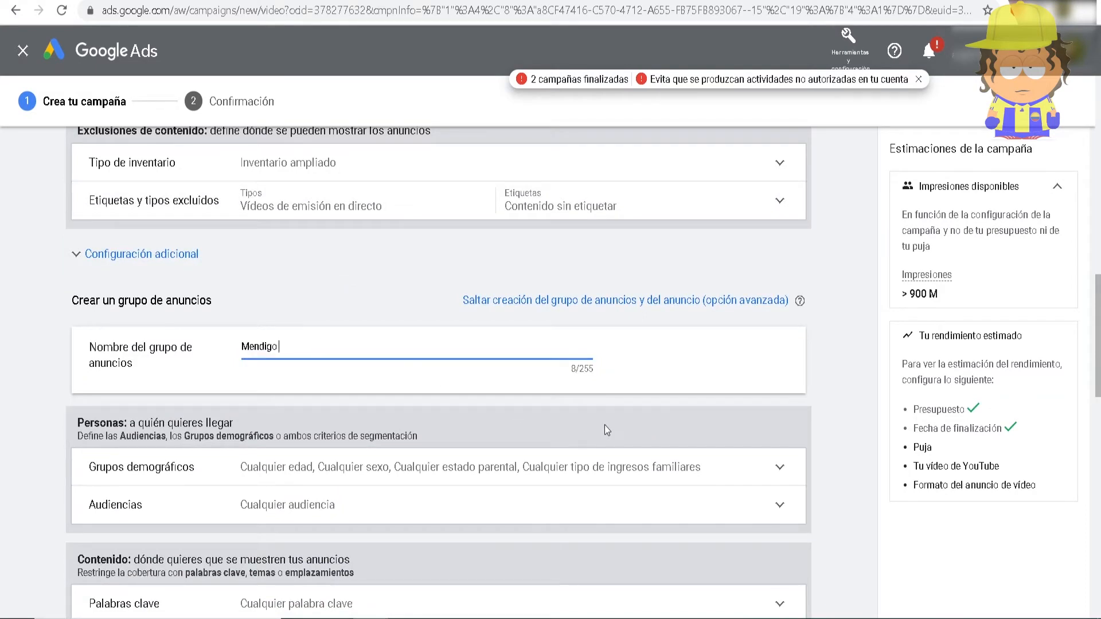
click(623, 369)
Expand the ad group's demographic settings and examine the audience age and sex statistics in YouTube Studio
scroll(622, 367, down, 2)
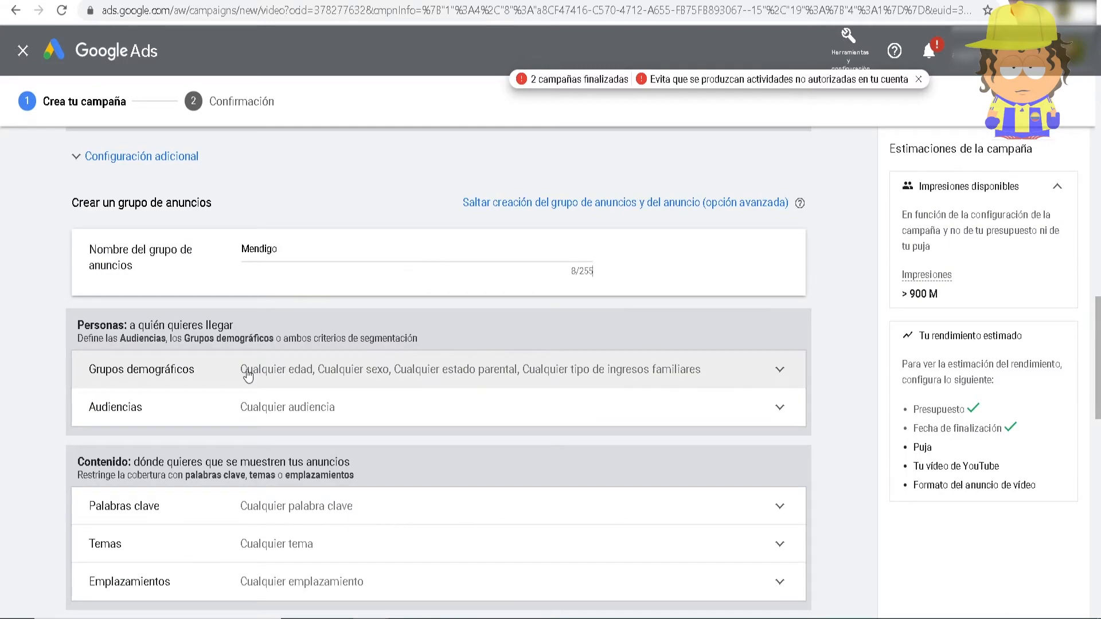
click(349, 370)
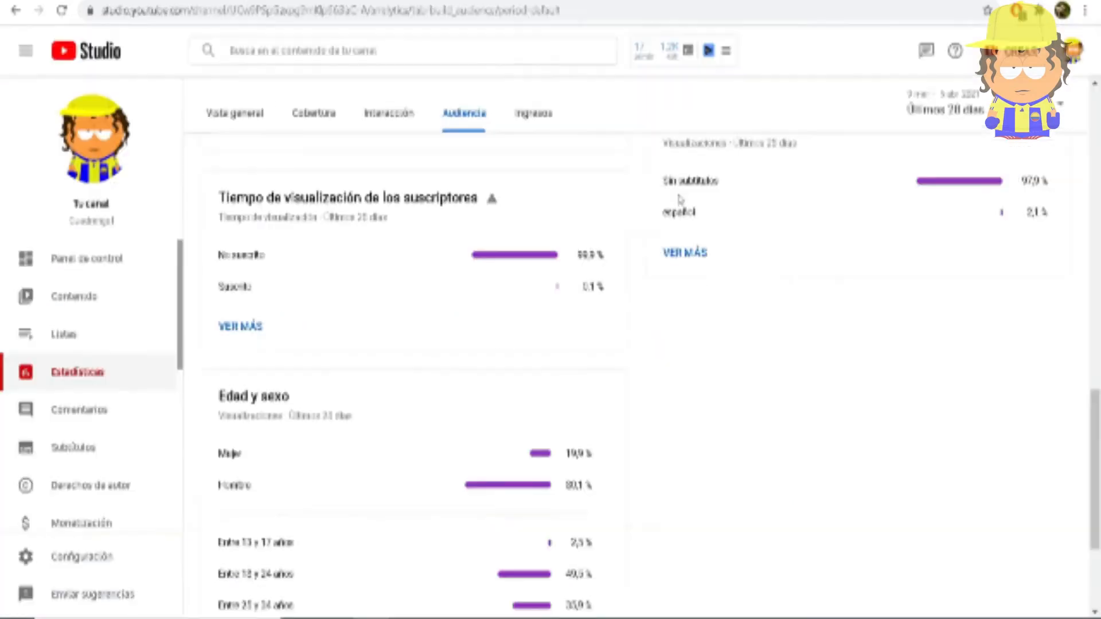
scroll(679, 271, down, 3)
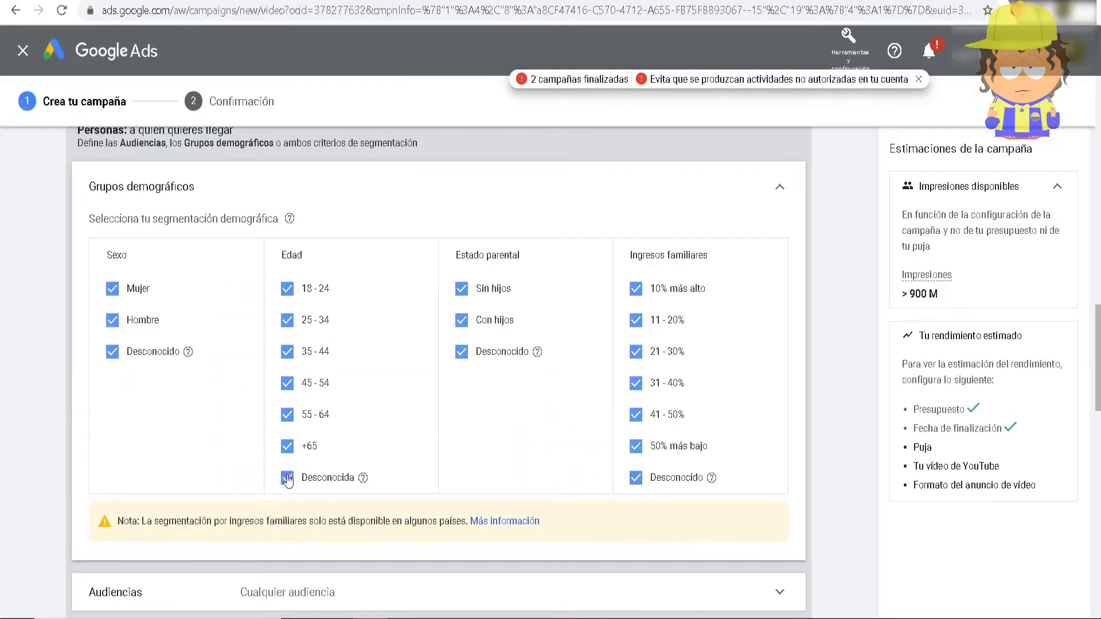
Limit the ad group's age targeting to 18 - 24 and 25 - 34, excluding every older range and Desconocida
click(286, 476)
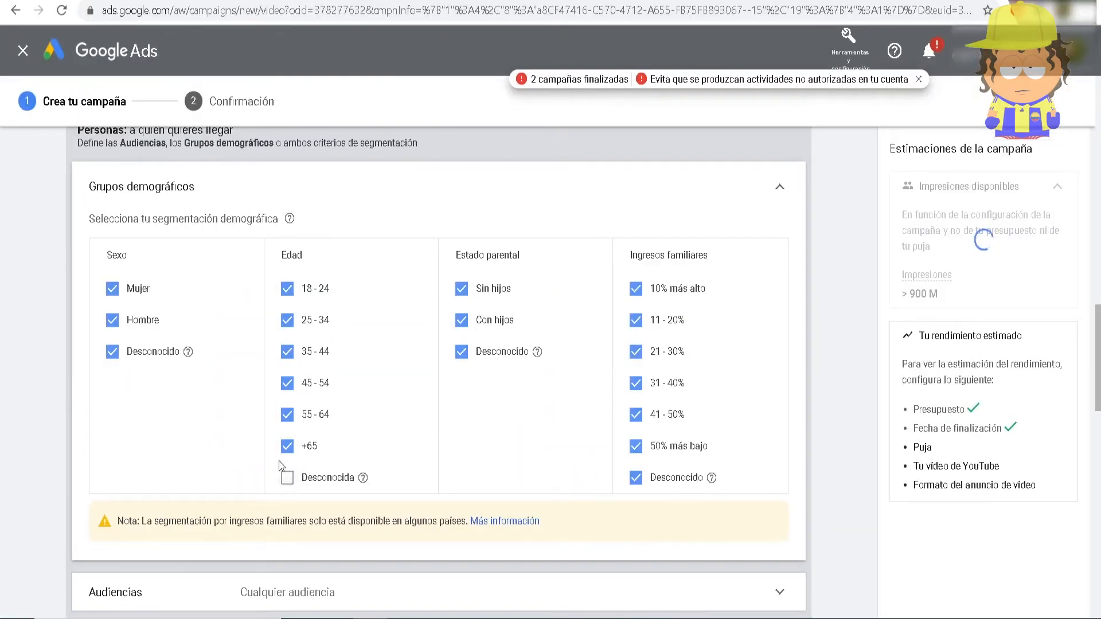
click(287, 446)
click(286, 414)
click(288, 384)
click(287, 354)
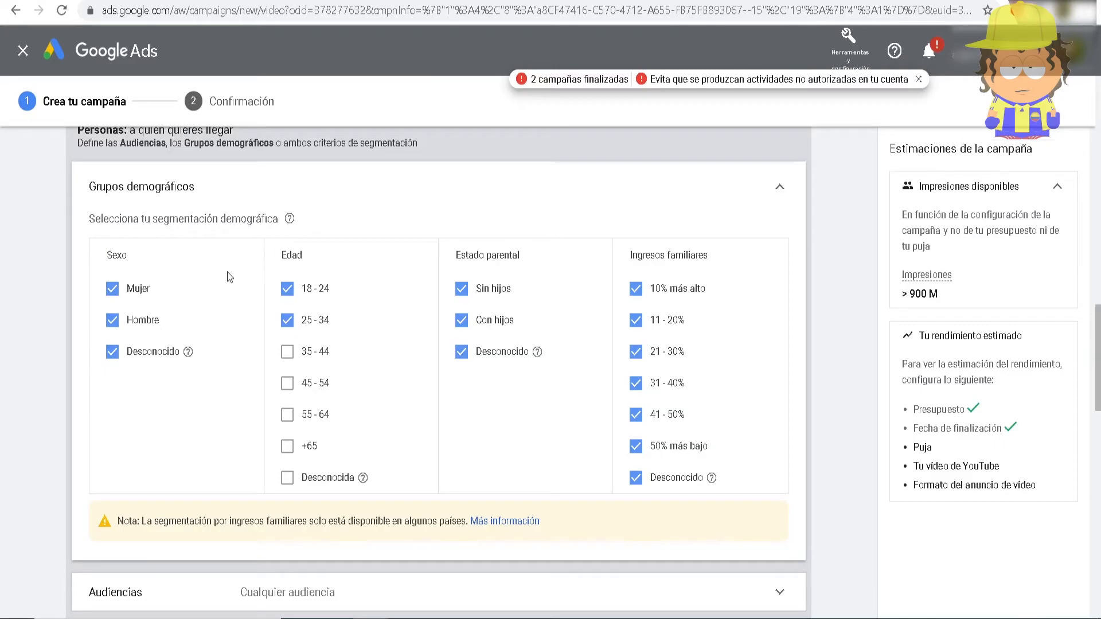
click(758, 187)
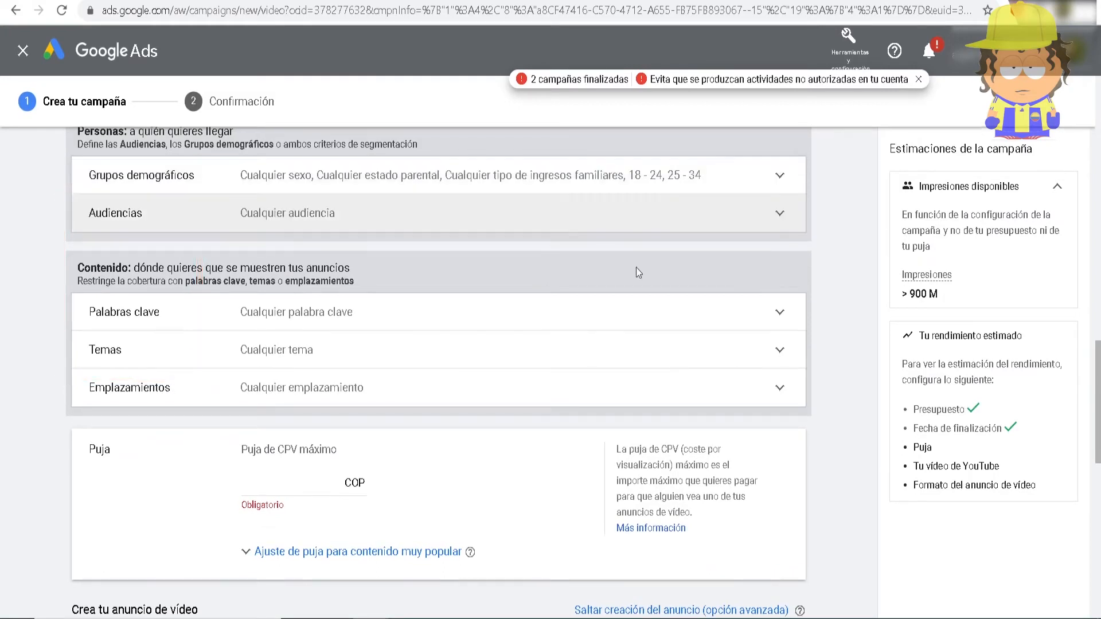
Open the placement targeting and search the YouTube channels for camilo
scroll(636, 269, down, 2)
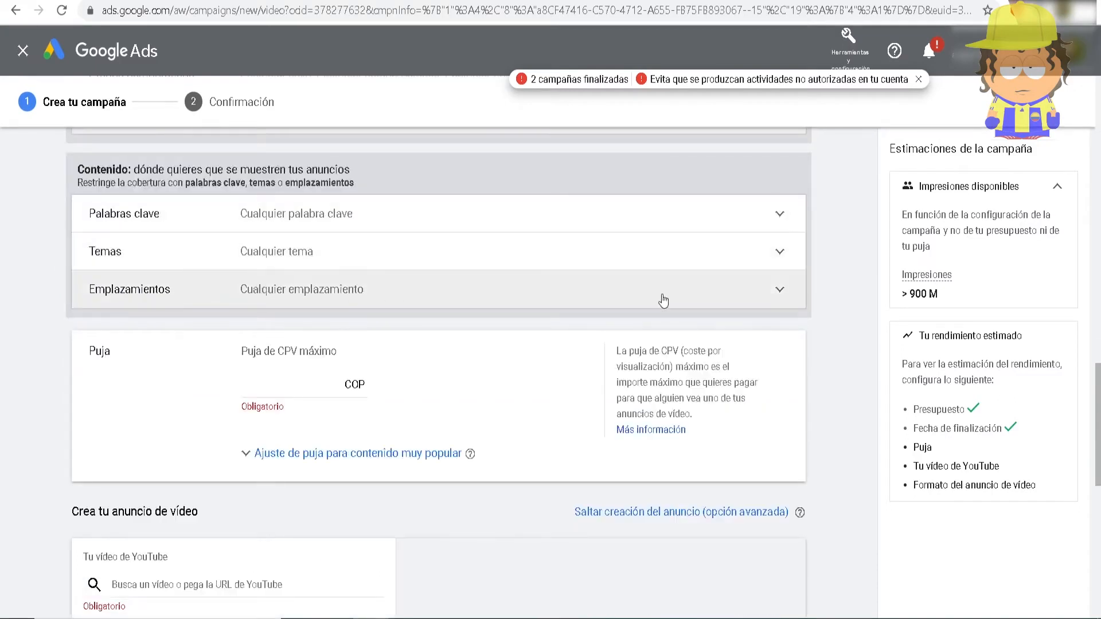
click(693, 305)
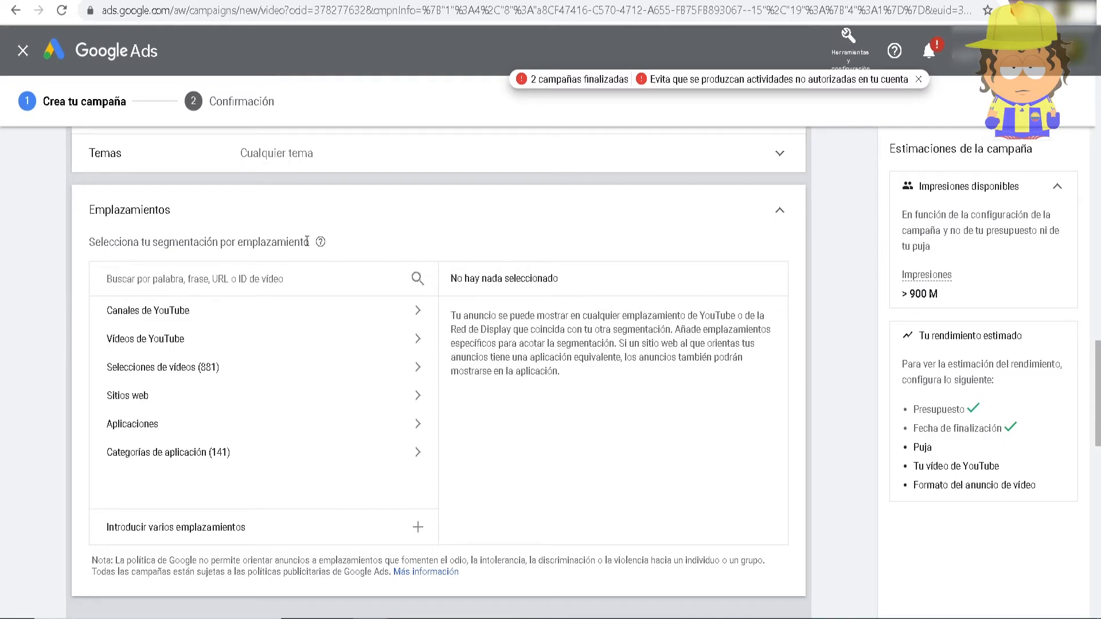
click(166, 325)
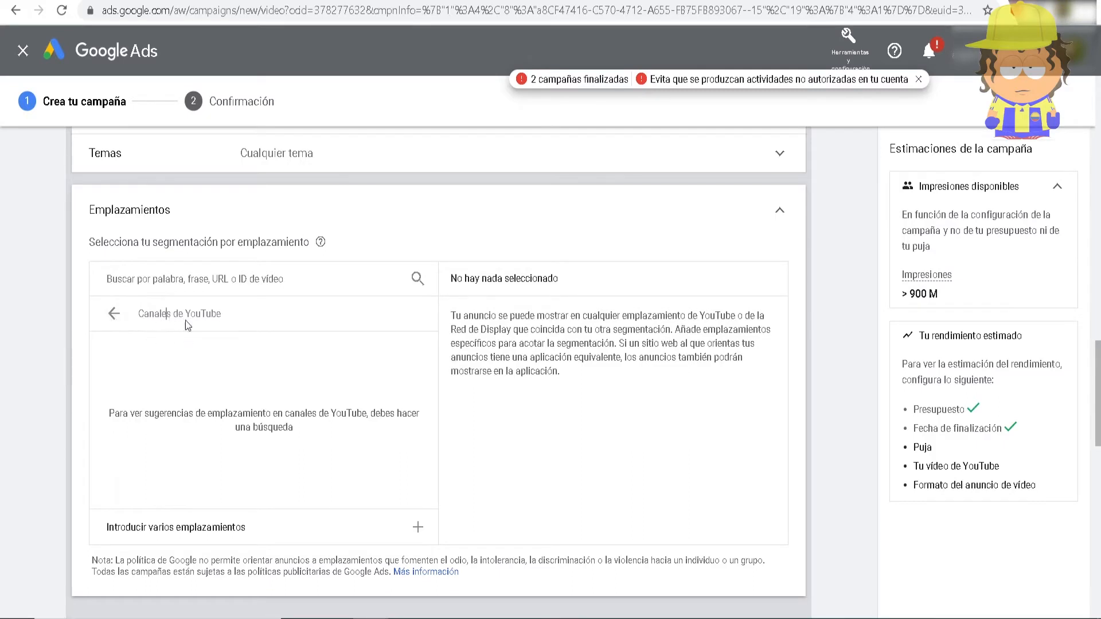
click(155, 279)
text(camilo)
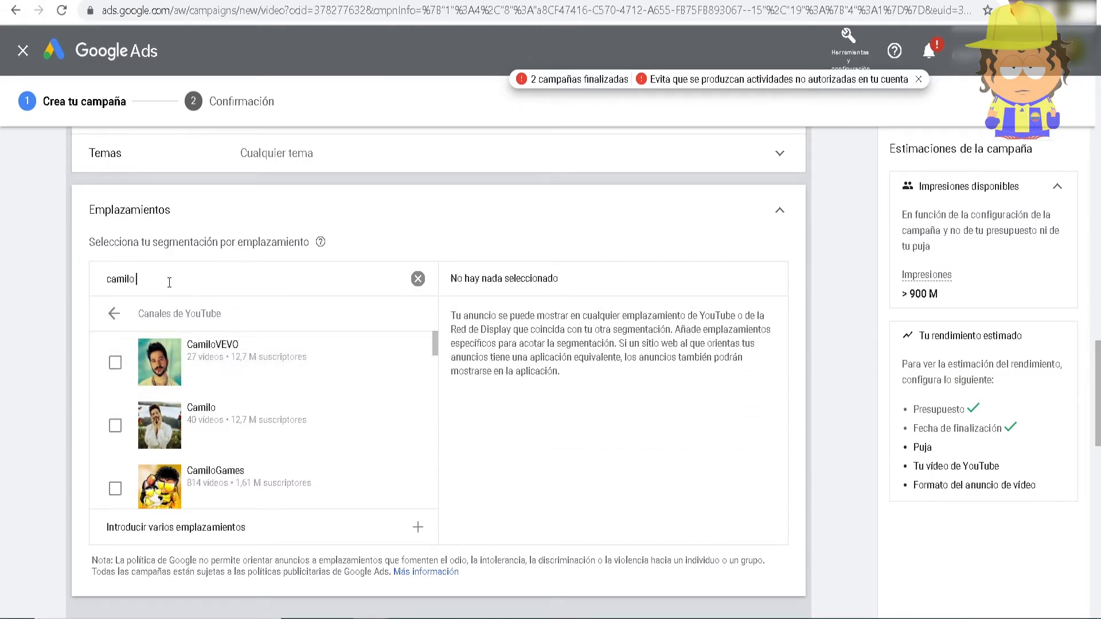
drag(135, 279, 104, 280)
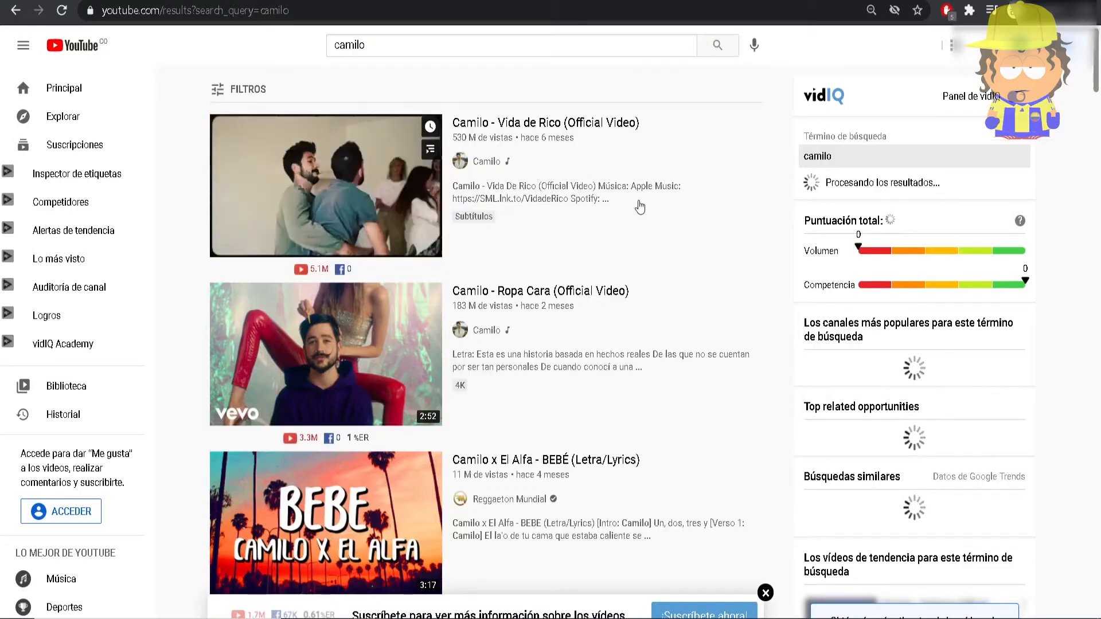
On YouTube, open Camilo's official channel, copy its URL, and return to the Google Ads campaign
click(494, 169)
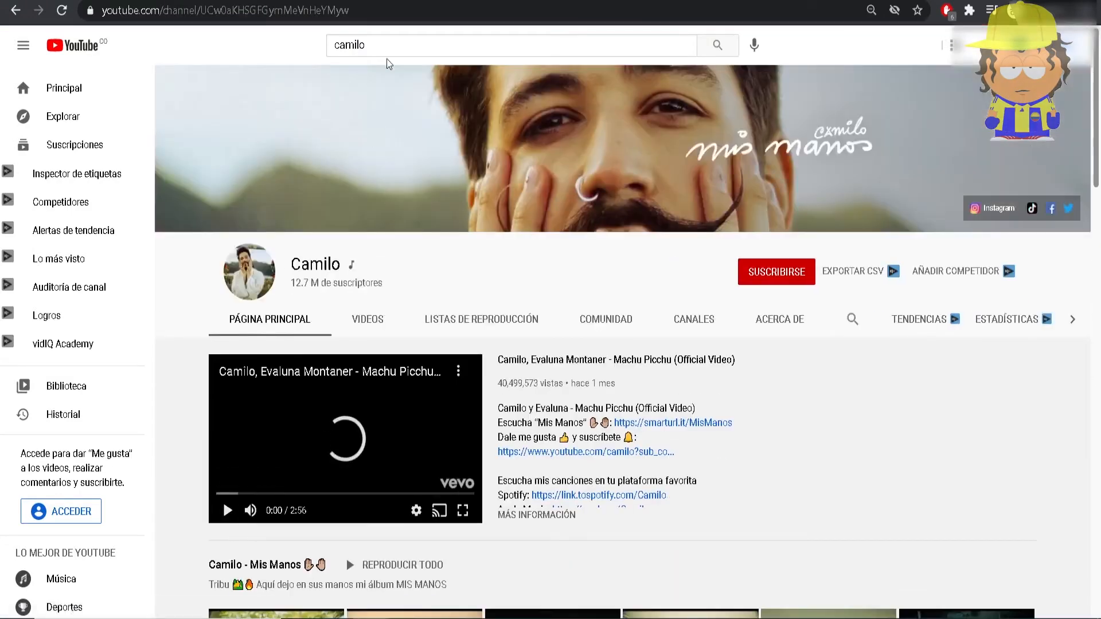
click(302, 12)
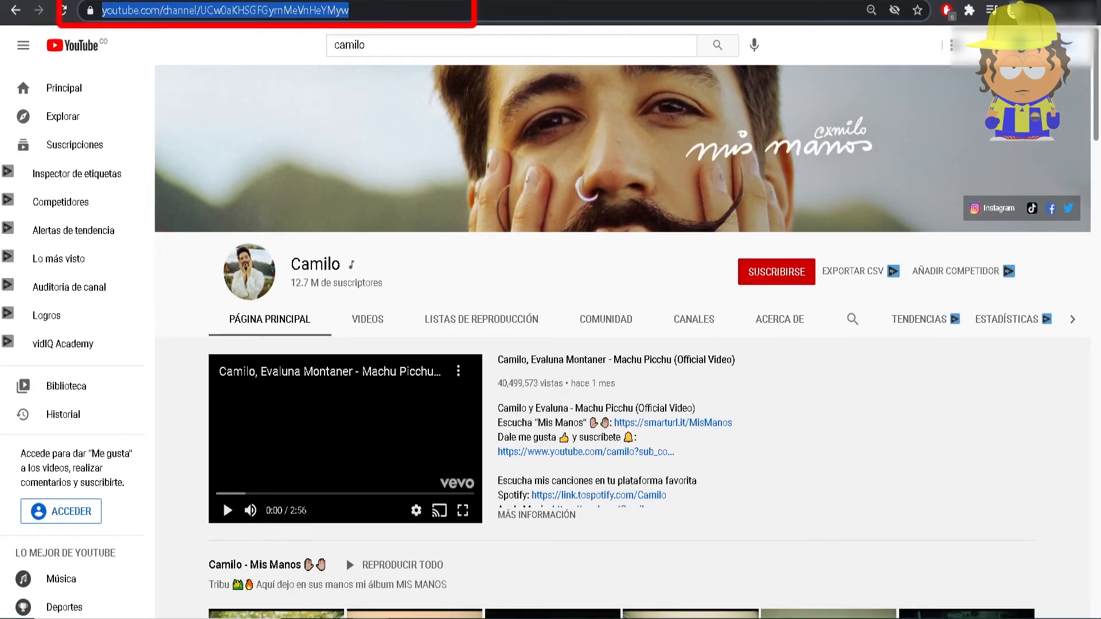
mouse_move(366, 617)
click(270, 500)
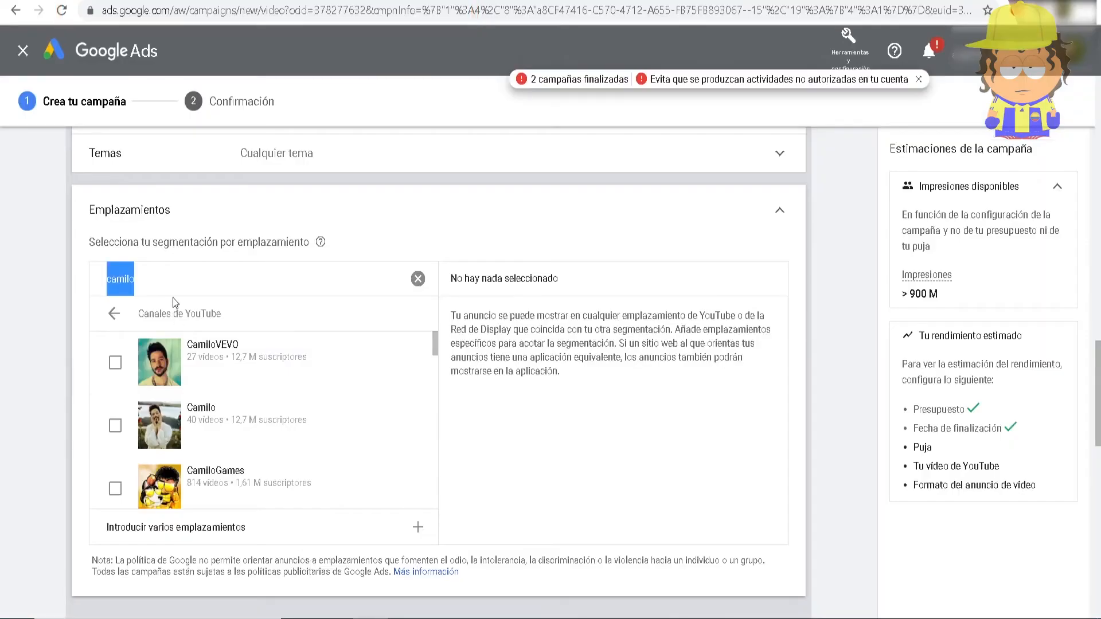
key(BackSpace)
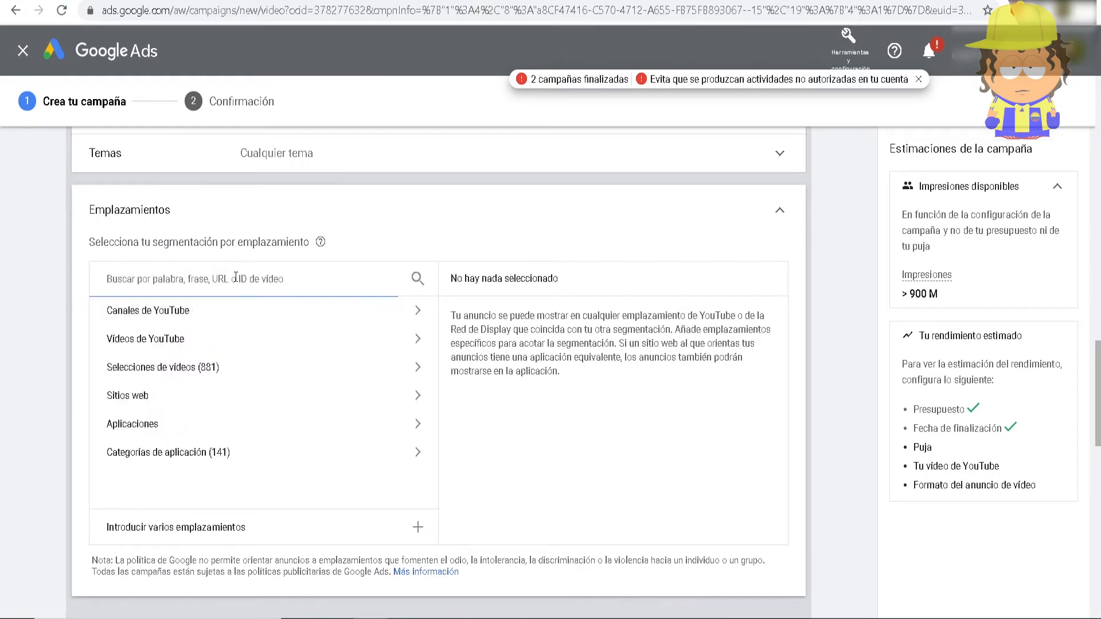
click(166, 310)
text(https://www.youtube.com/channel/UCw0aKHSGFGyrnMeVnHeYMyw)
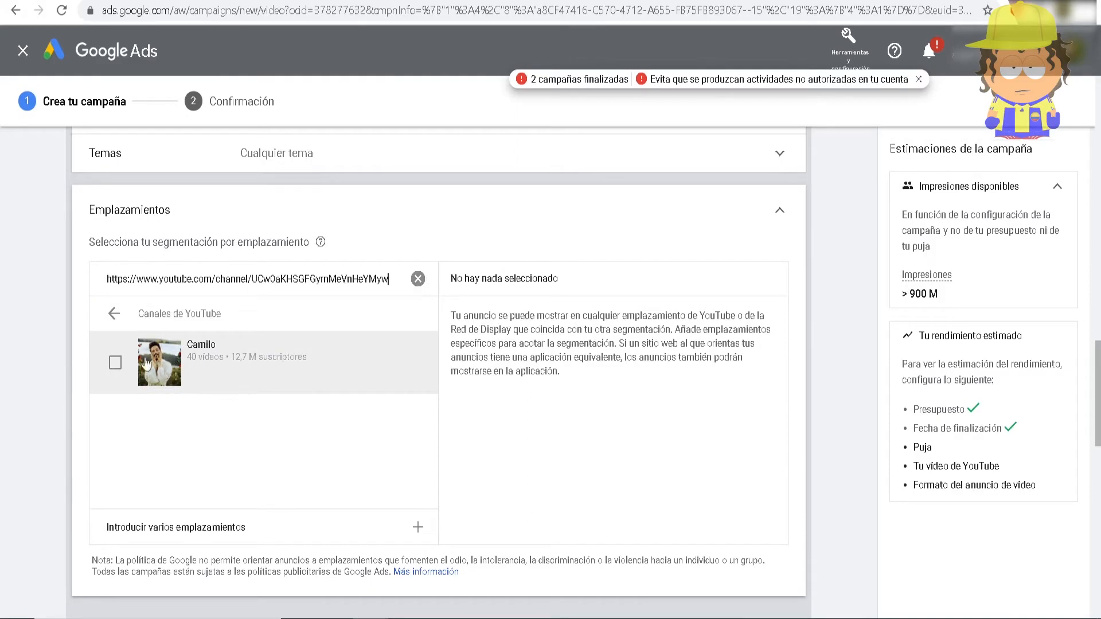
click(115, 364)
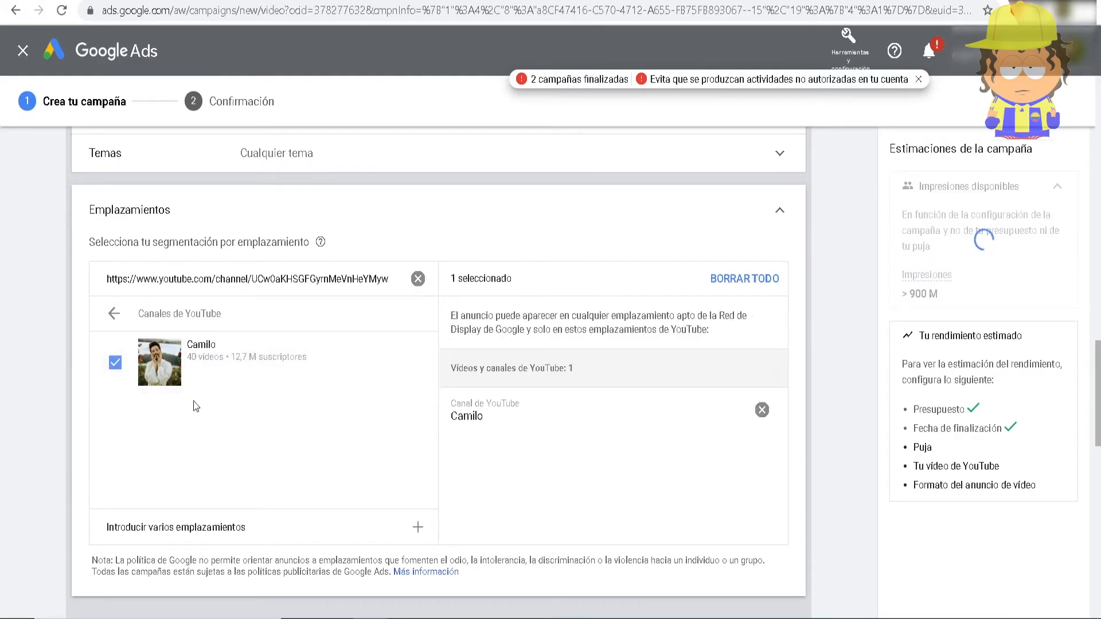
click(135, 317)
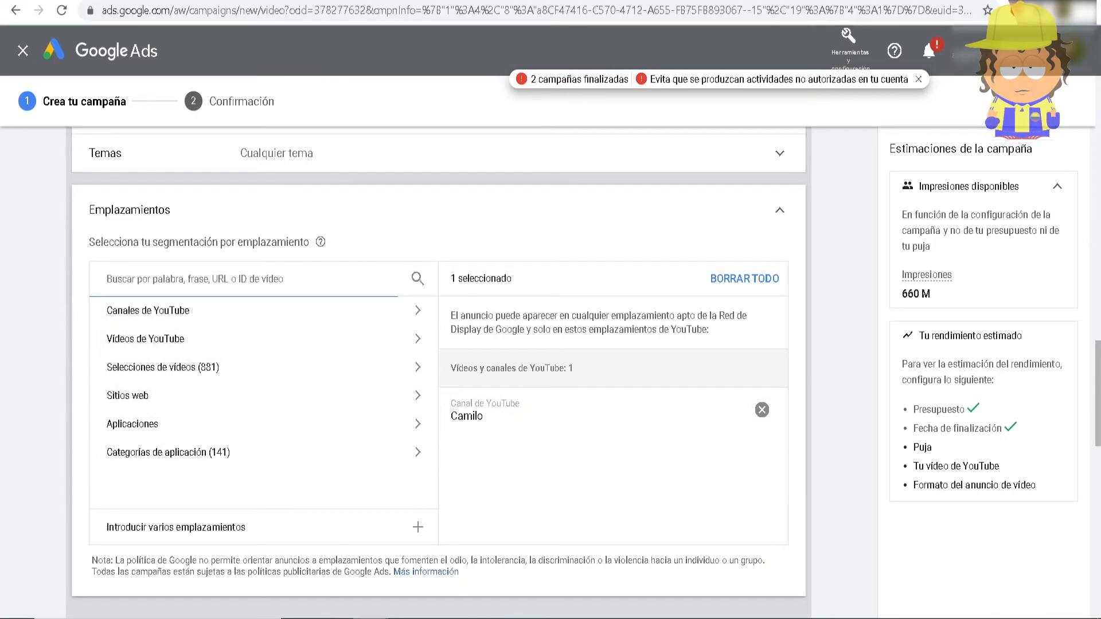
key(alt+Tab)
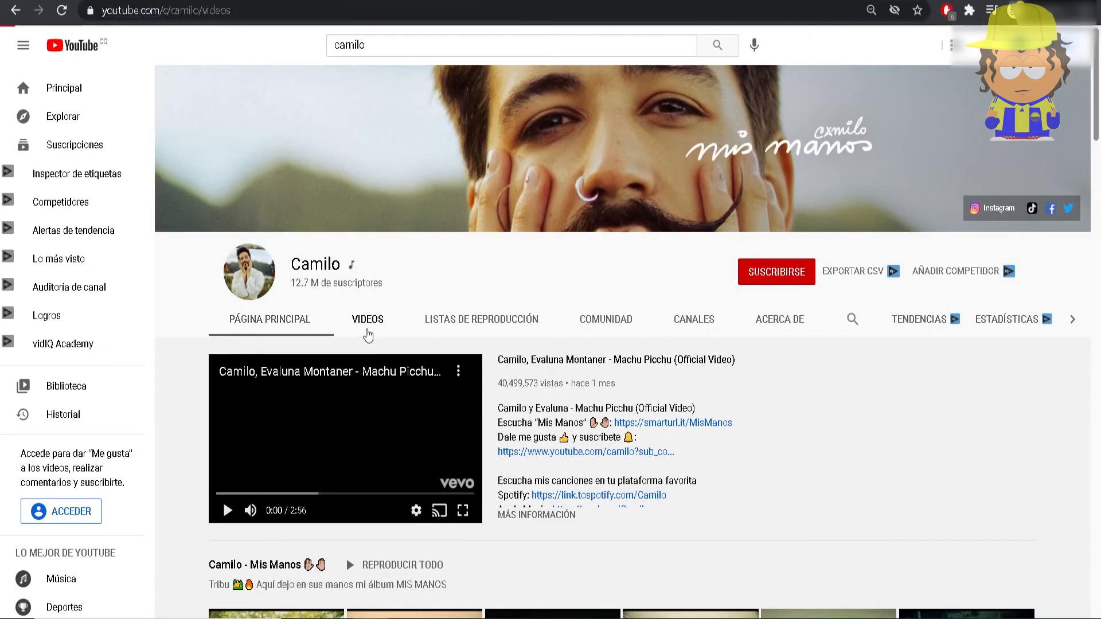
scroll(442, 370, down, 1)
click(314, 356)
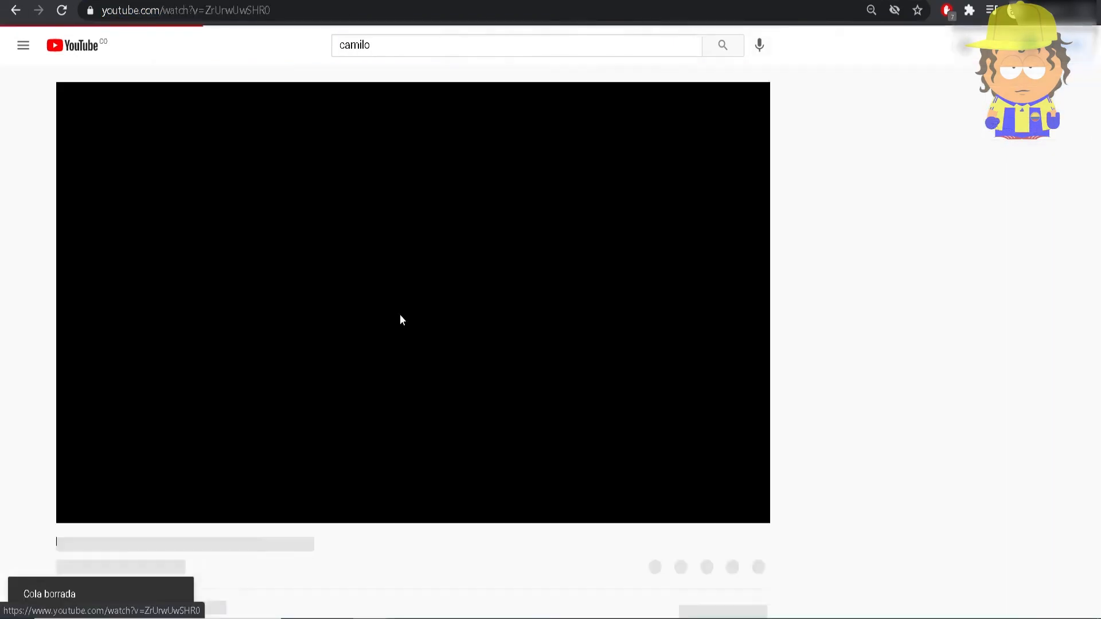
key(ctrl+l)
key(ctrl+c)
Back in Google Ads, search the placements for the copied URL and try to add the video Camilo - KESI
key(alt+Tab)
key(ctrl+v)
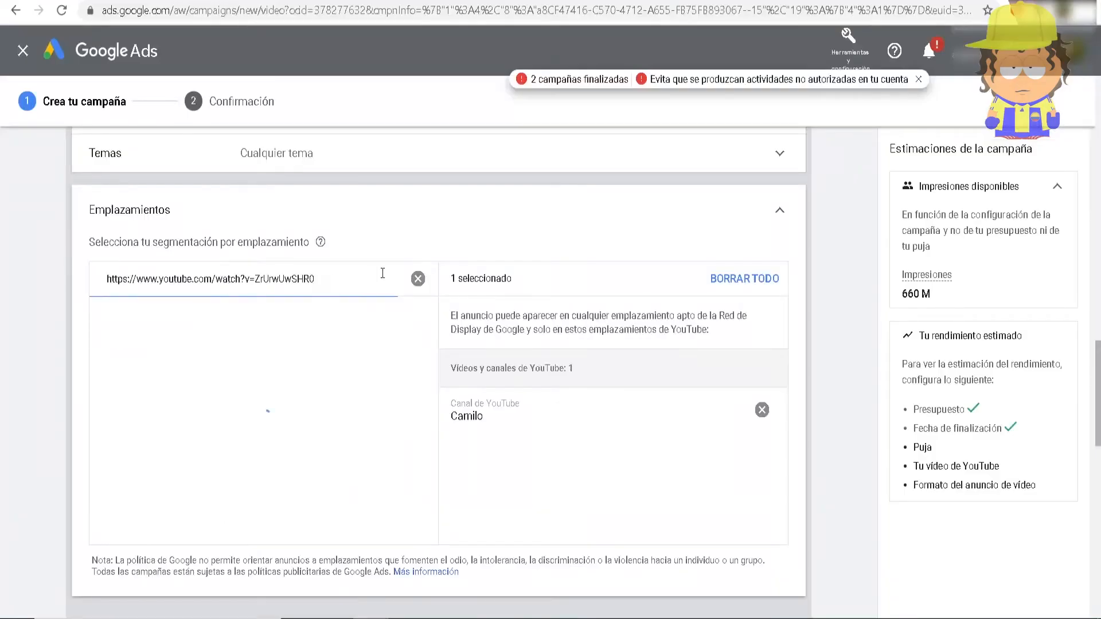
click(187, 341)
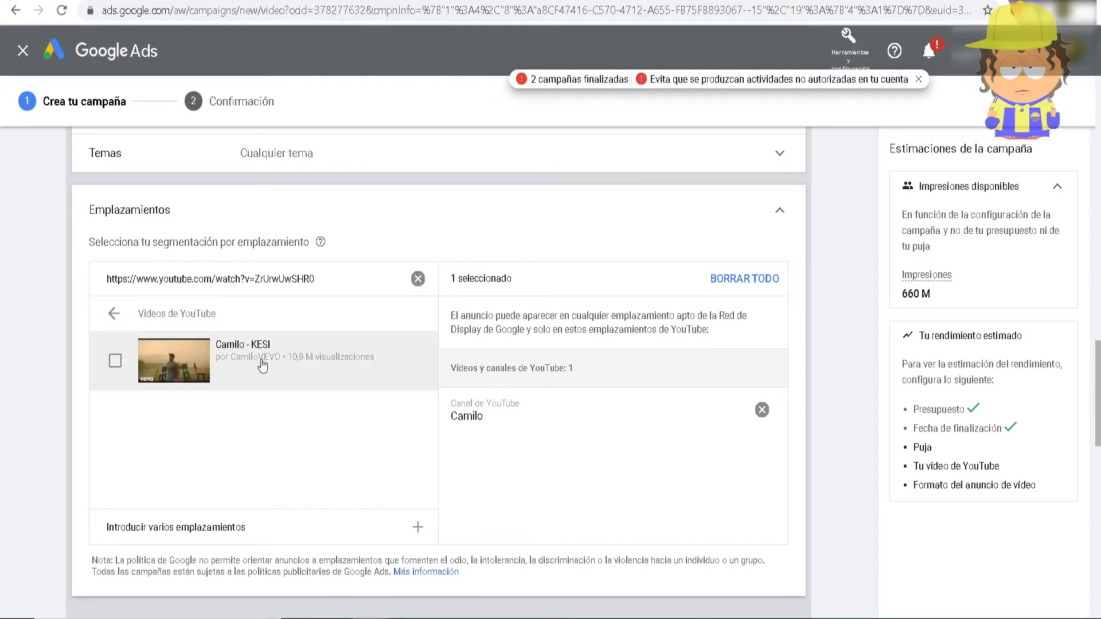
click(263, 365)
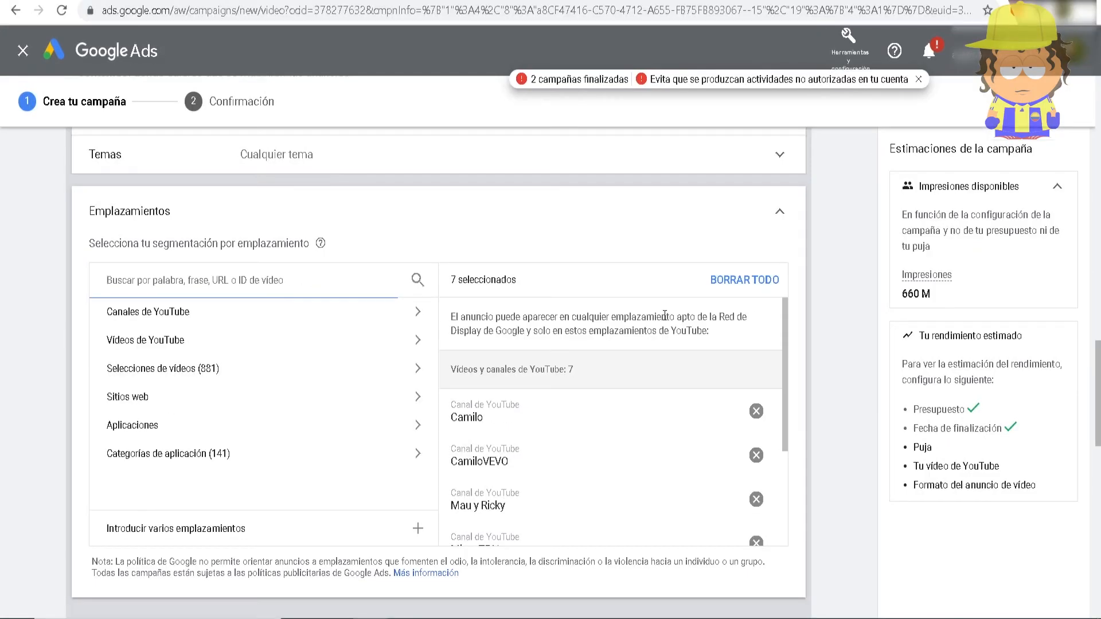
Review the selected channel placements and collapse the placement targeting
drag(784, 342, 797, 299)
click(773, 213)
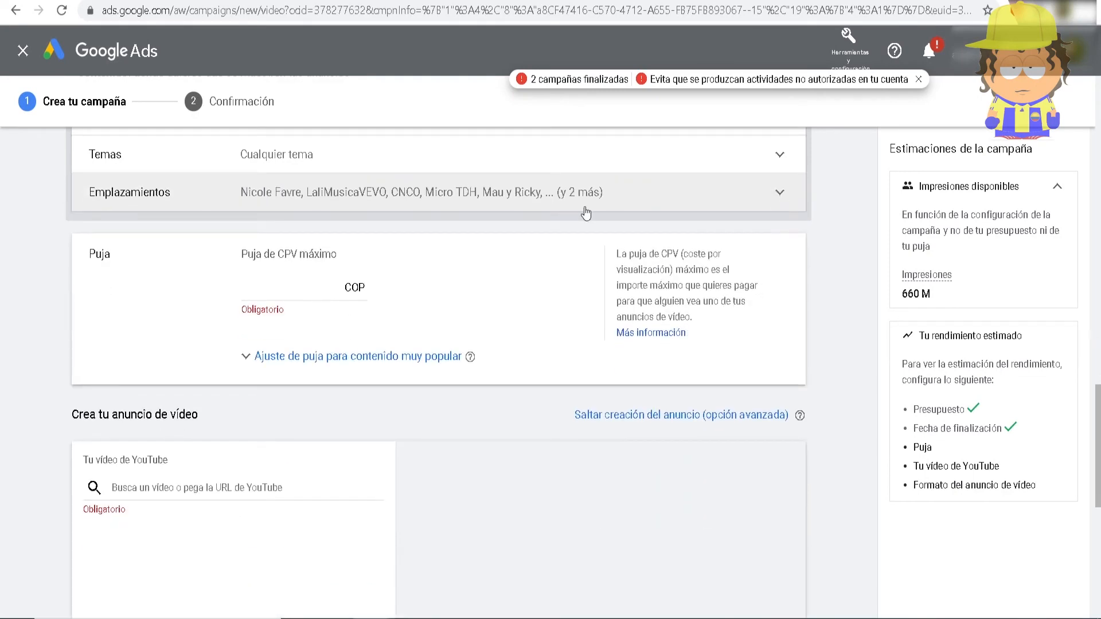
For the maximum CPV bid, check the US dollar equivalent of 50 Colombian pesos in Google's currency converter
click(339, 290)
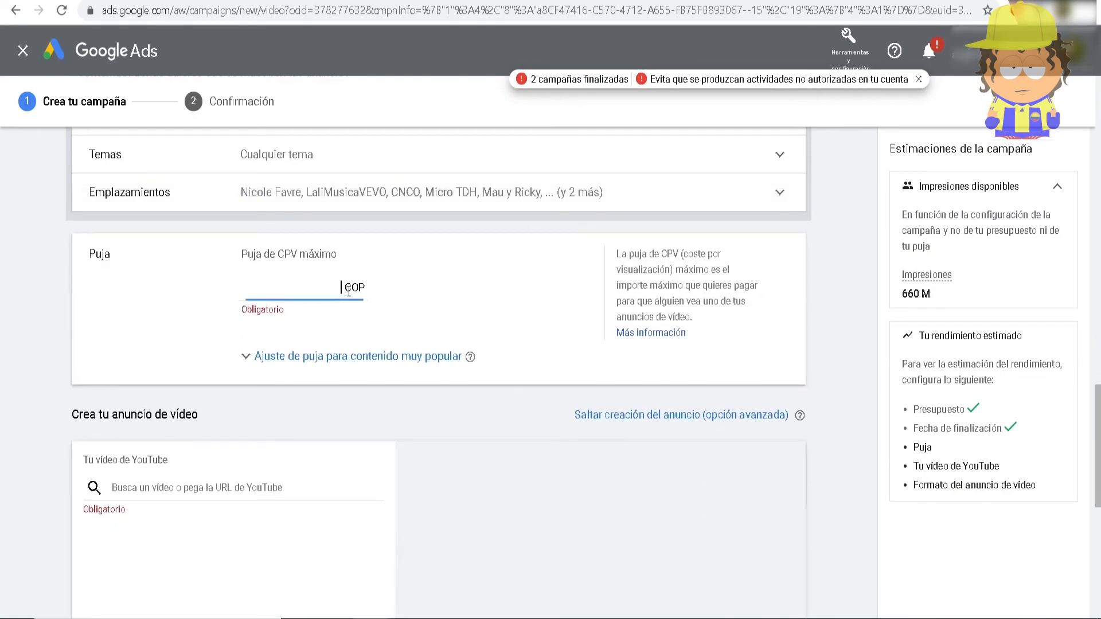
click(255, 250)
click(347, 287)
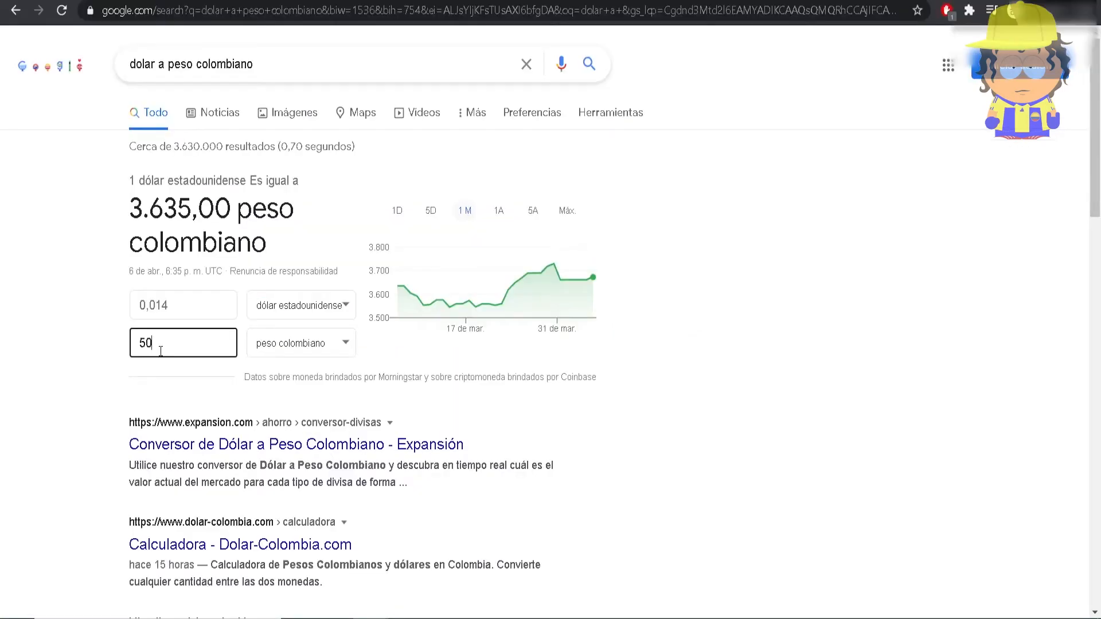
click(89, 335)
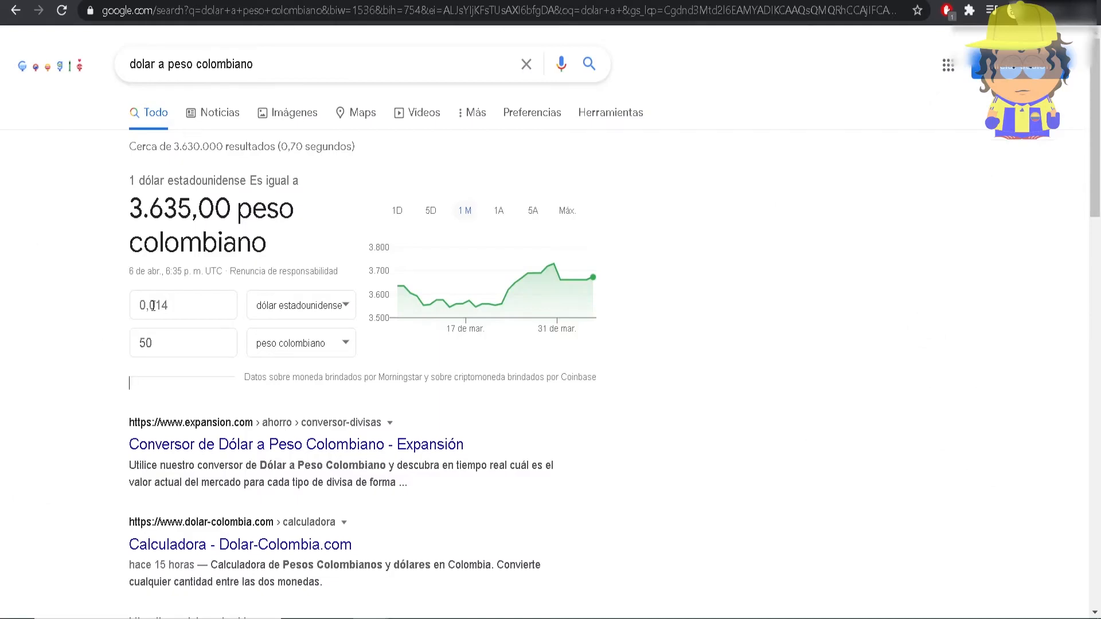
triple_click(203, 302)
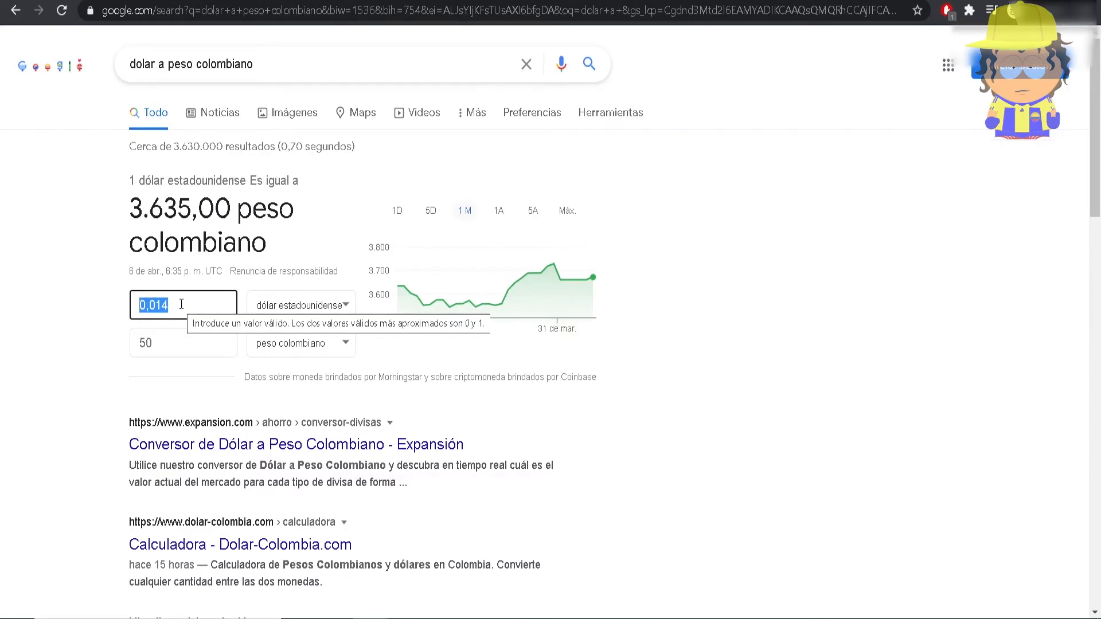
Compare the 50 Colombian peso amount with its US dollar equivalent in the currency converter
click(182, 343)
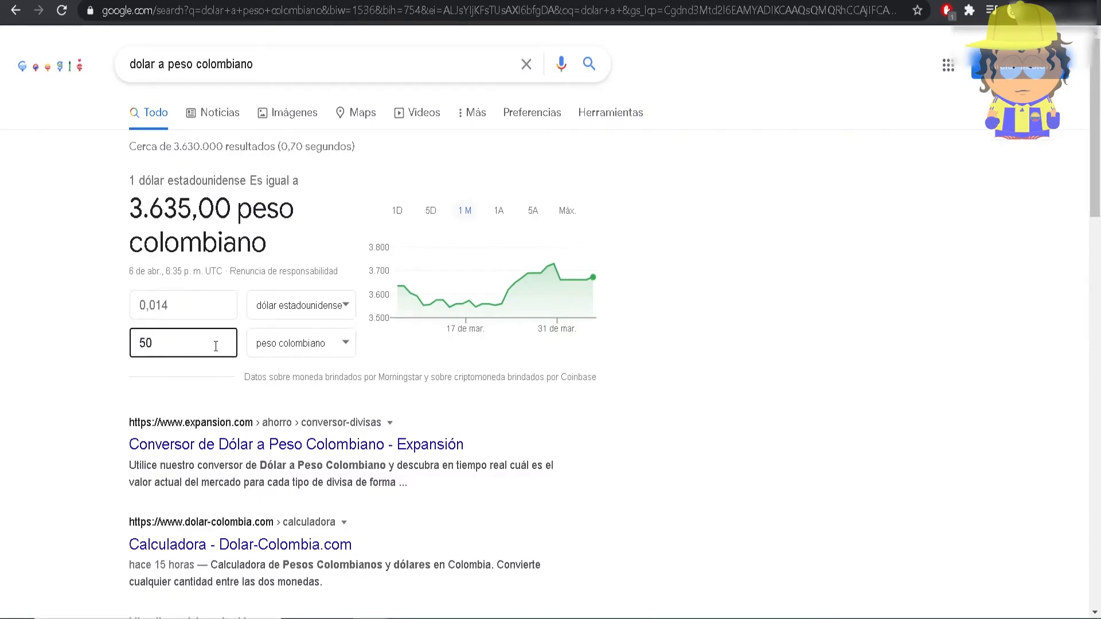
drag(185, 309, 135, 308)
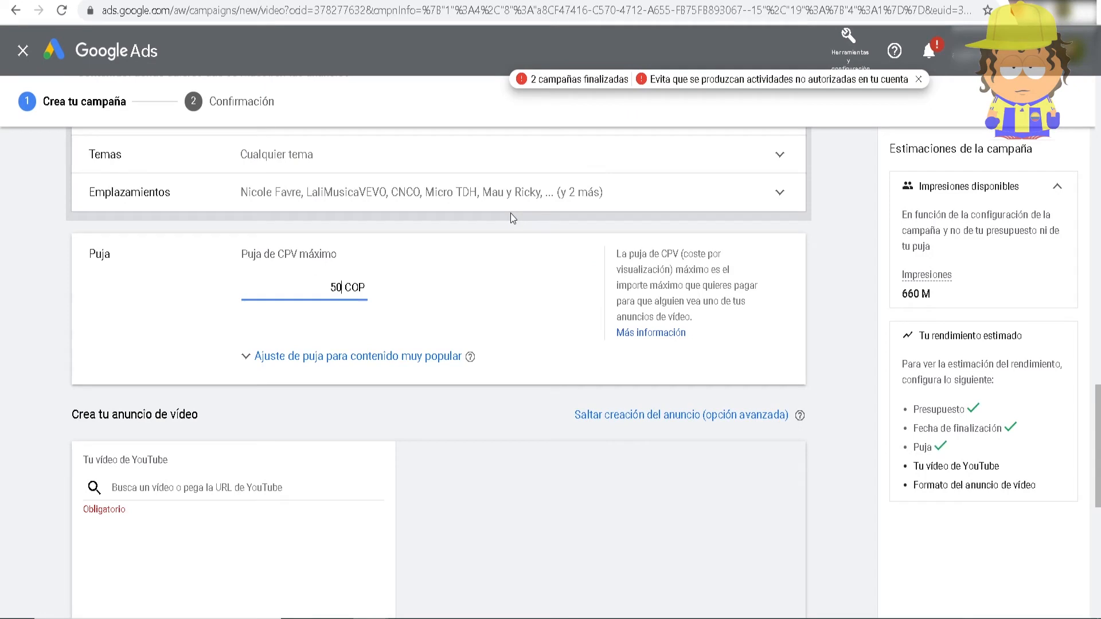
click(132, 308)
Back in Google Ads, set the maximum CPV bid to 40 COP and the bid adjustment for very popular content to 50 %
click(244, 356)
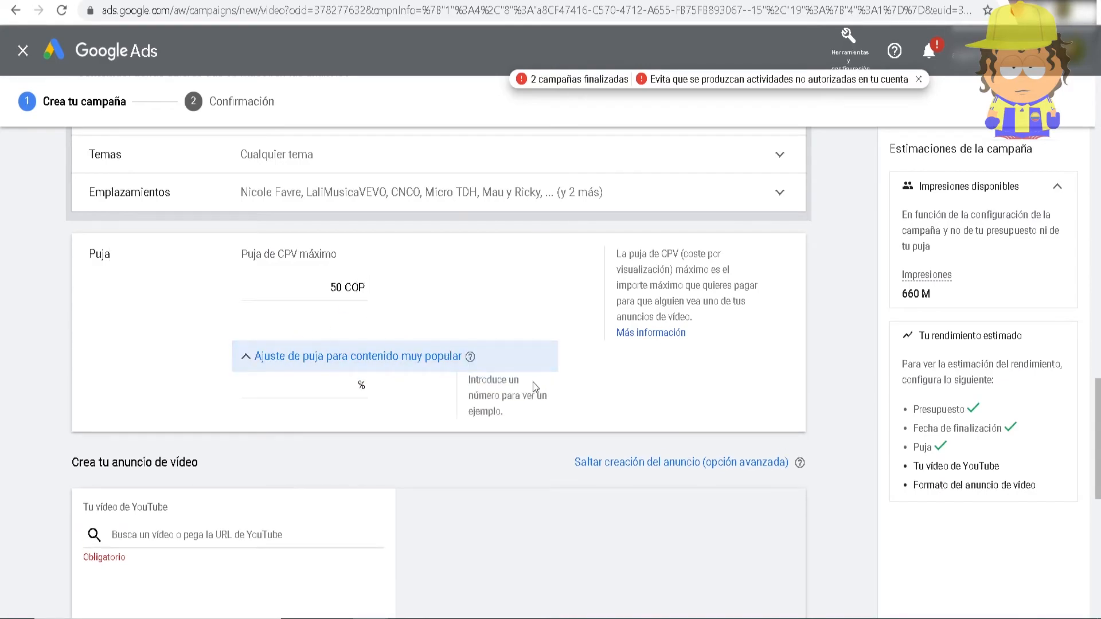
click(469, 358)
click(471, 360)
click(309, 386)
text(50)
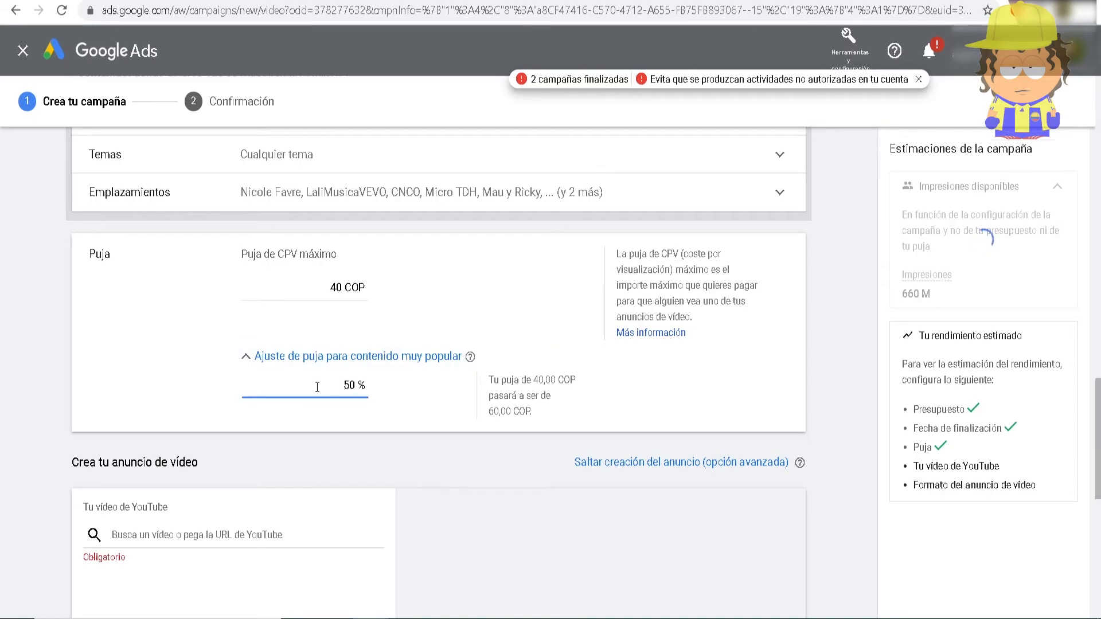
click(304, 356)
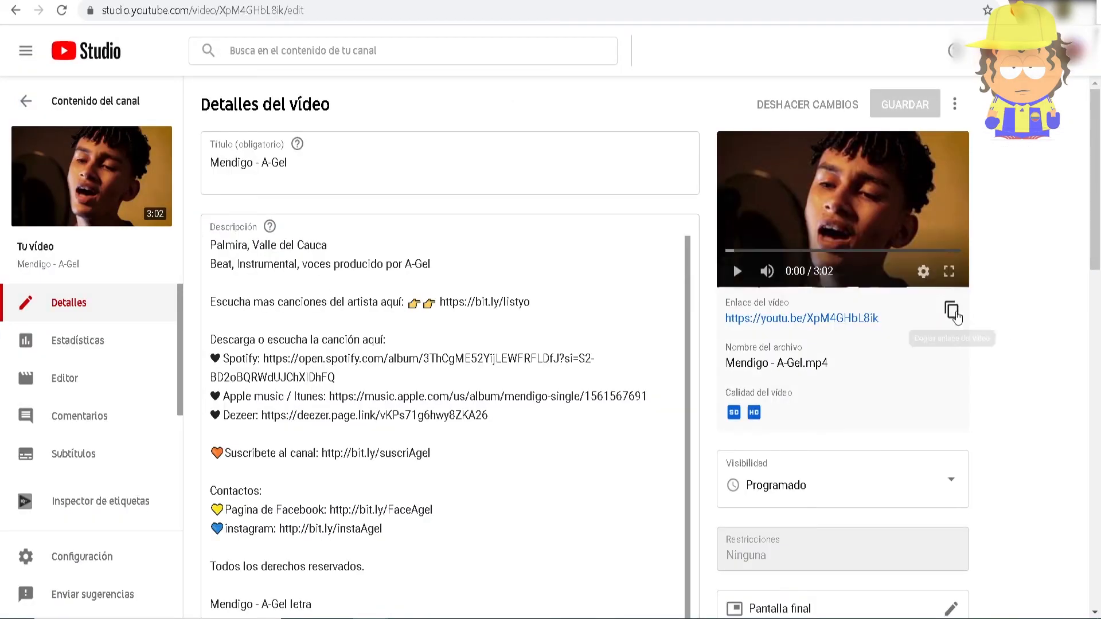
Copy the link of the video Mendigo - A-Gel from YouTube Studio and search for it as the ad video in Google Ads
click(953, 312)
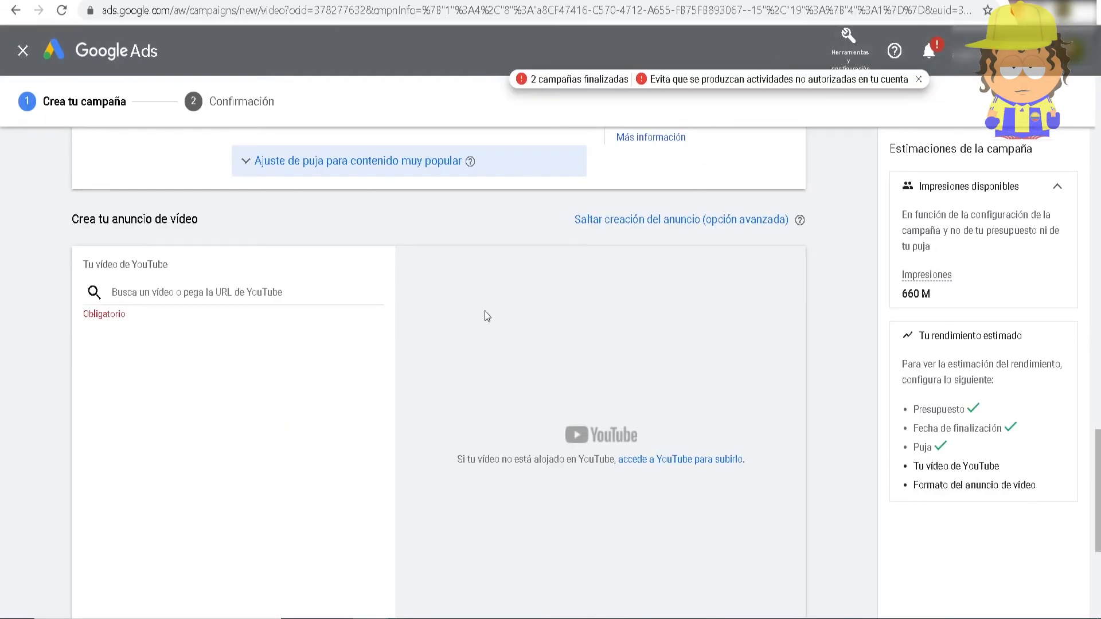
click(284, 296)
key(ctrl+v)
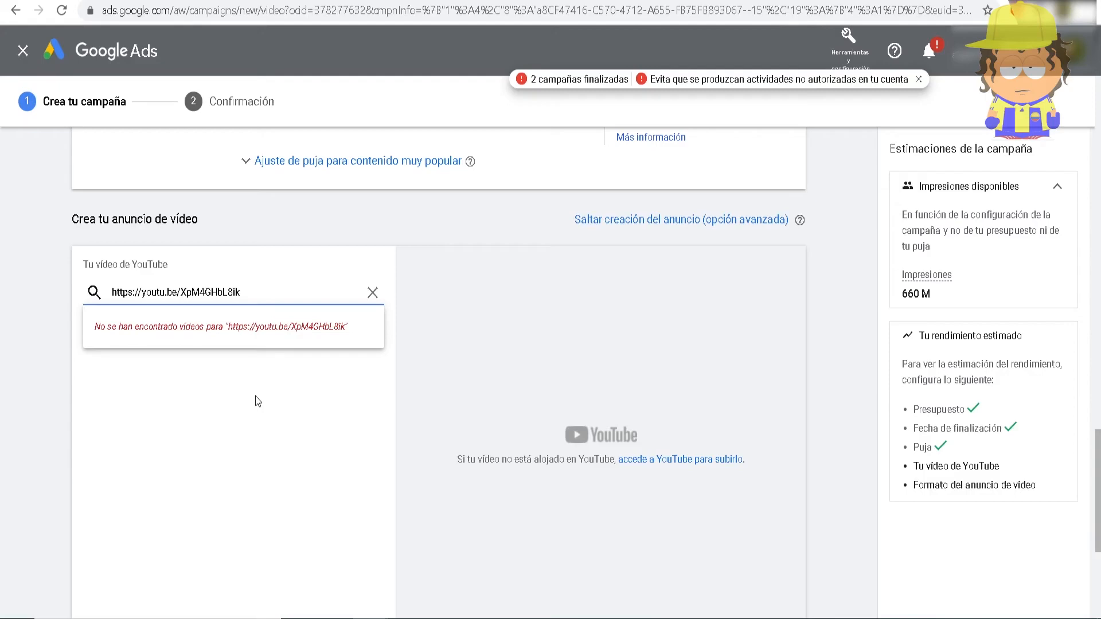
Search by the title mendigo - a-gel, select the matching A-Gel video for the ad, and choose the skippable in-stream format
click(292, 199)
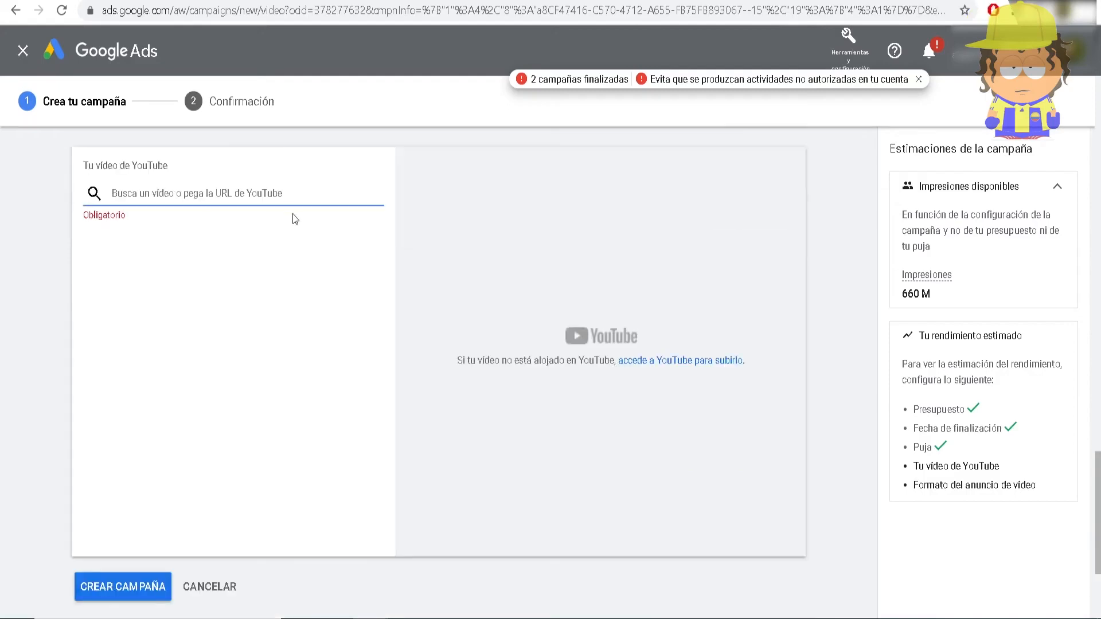
text(mendigo )
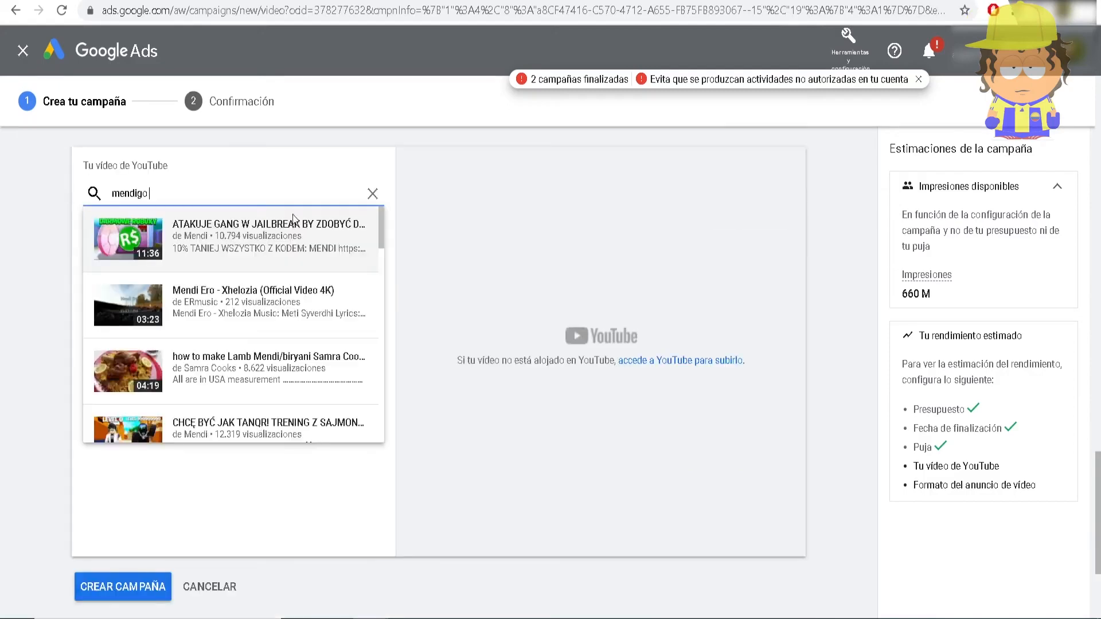
text(- a-gel)
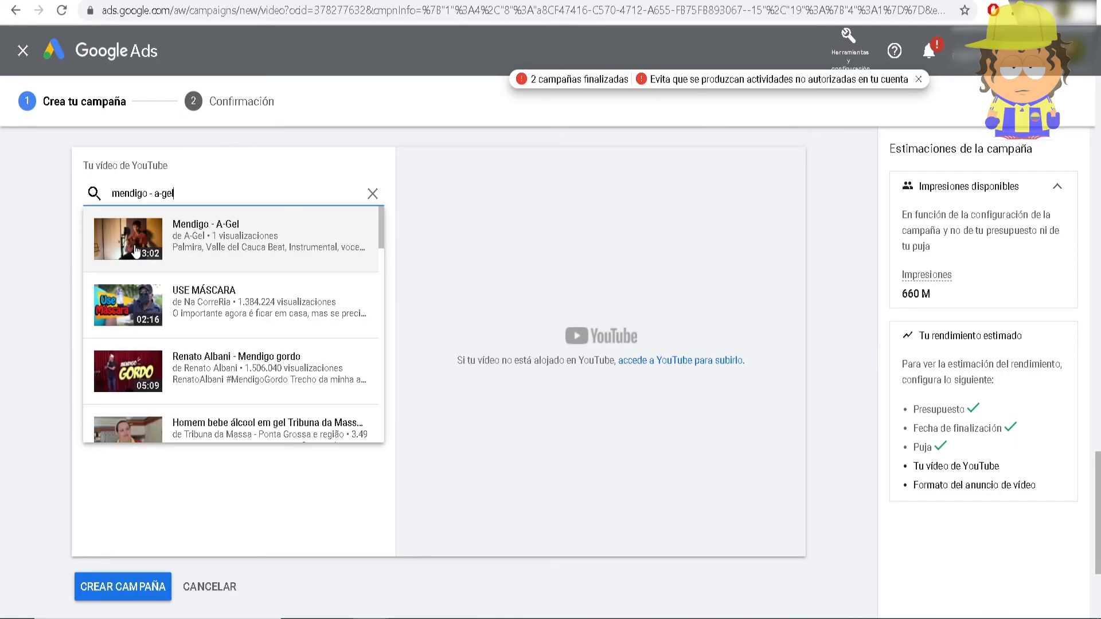
click(132, 246)
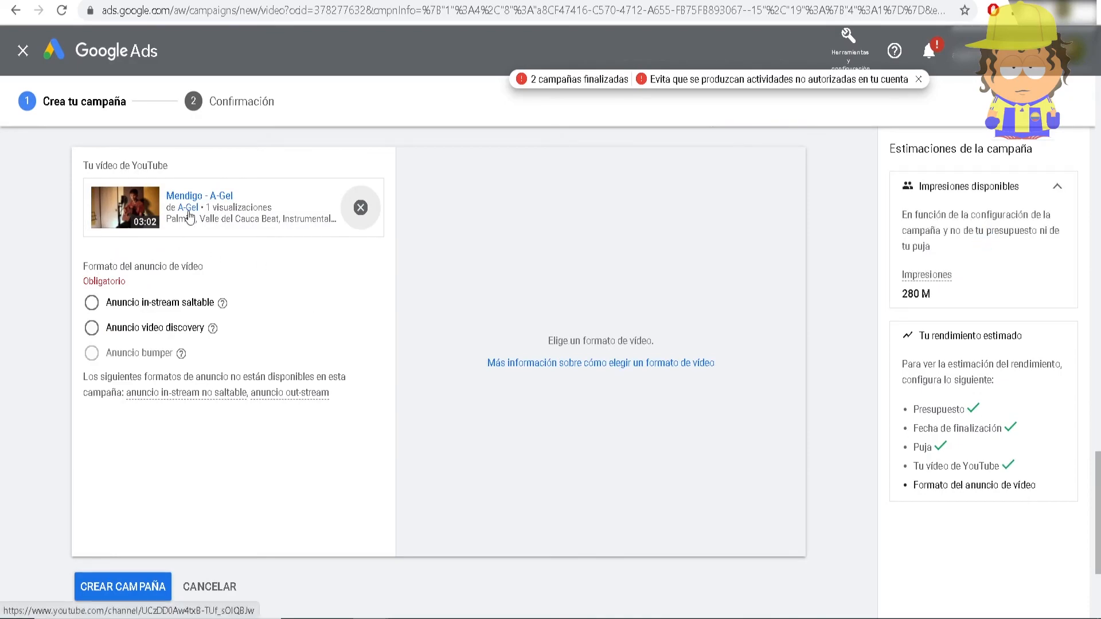
click(91, 302)
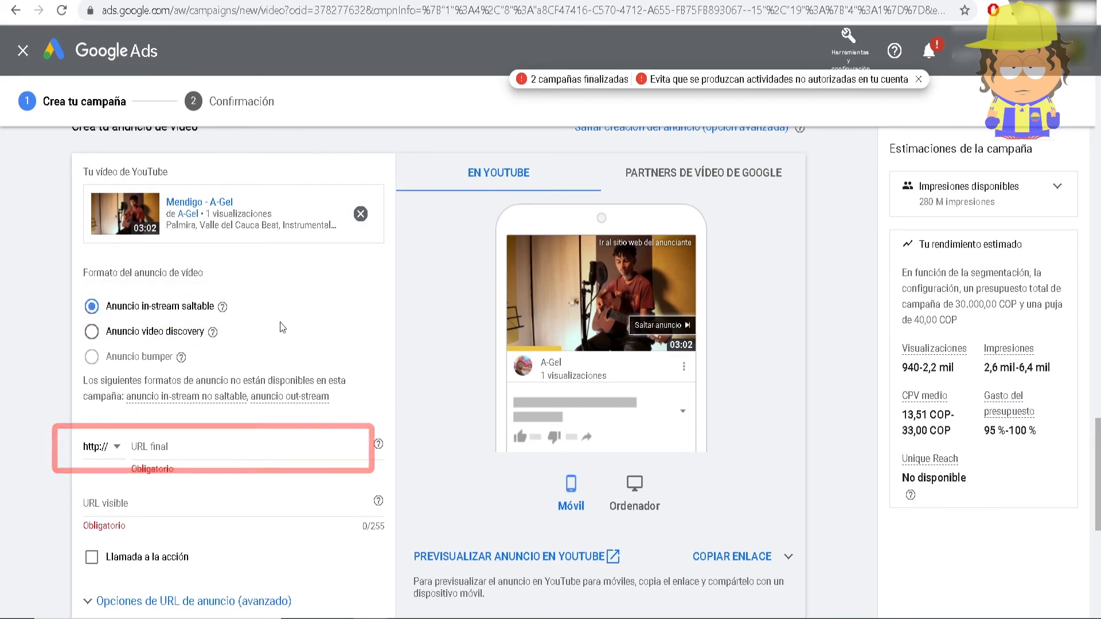
scroll(173, 350, down, 2)
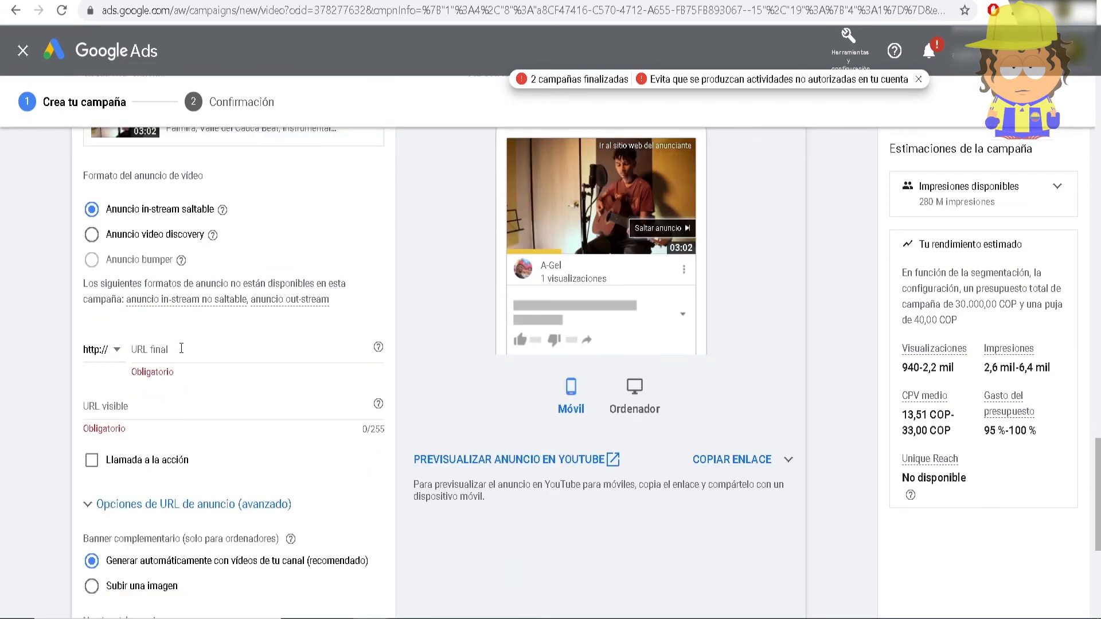
click(173, 350)
key(ctrl+v)
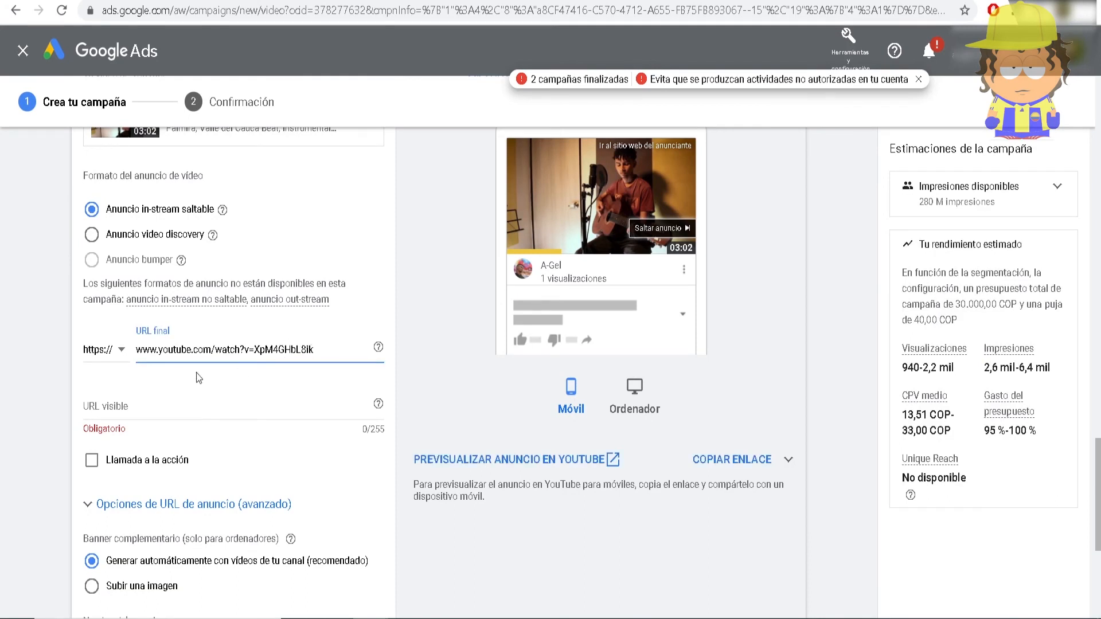
click(177, 404)
key(ctrl+v)
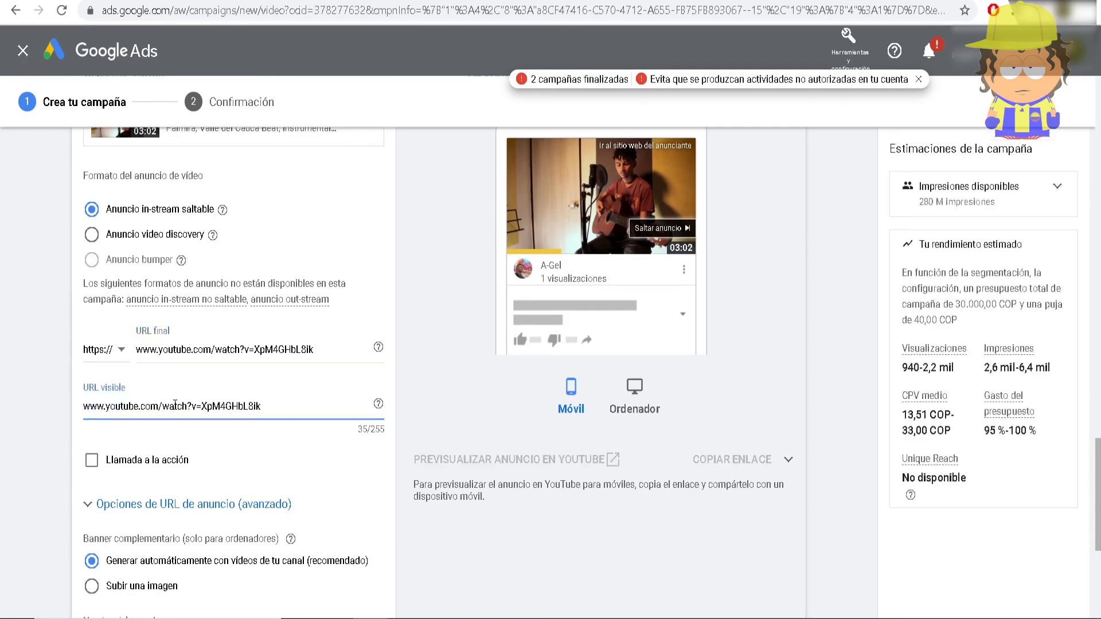
click(51, 414)
click(293, 409)
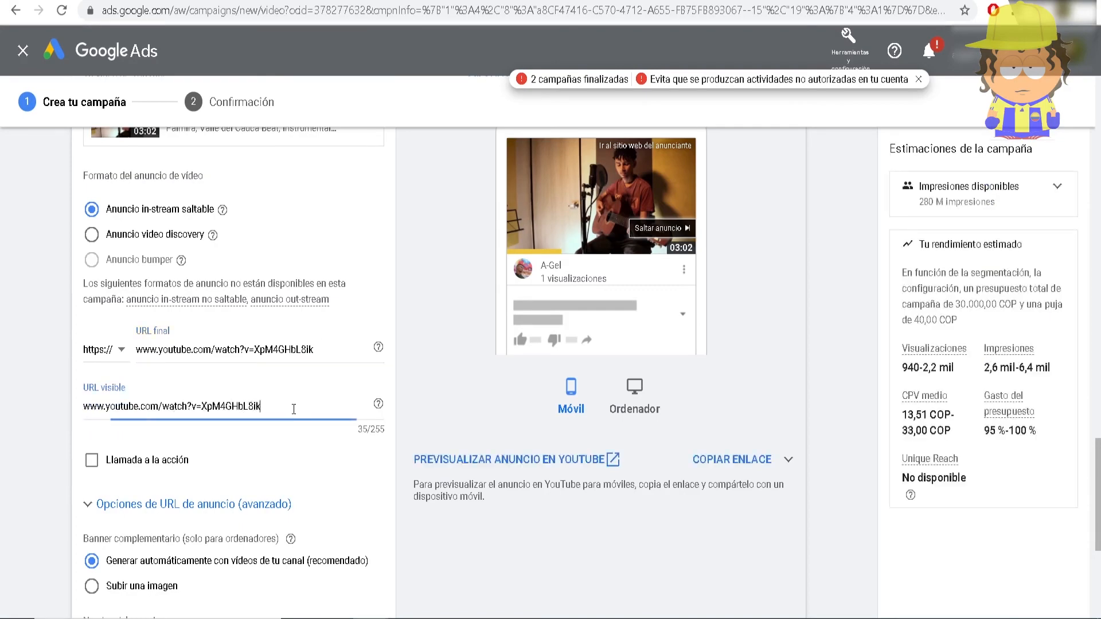
Enable the call to action for the ad and set its text to Seguir
scroll(97, 369, down, 2)
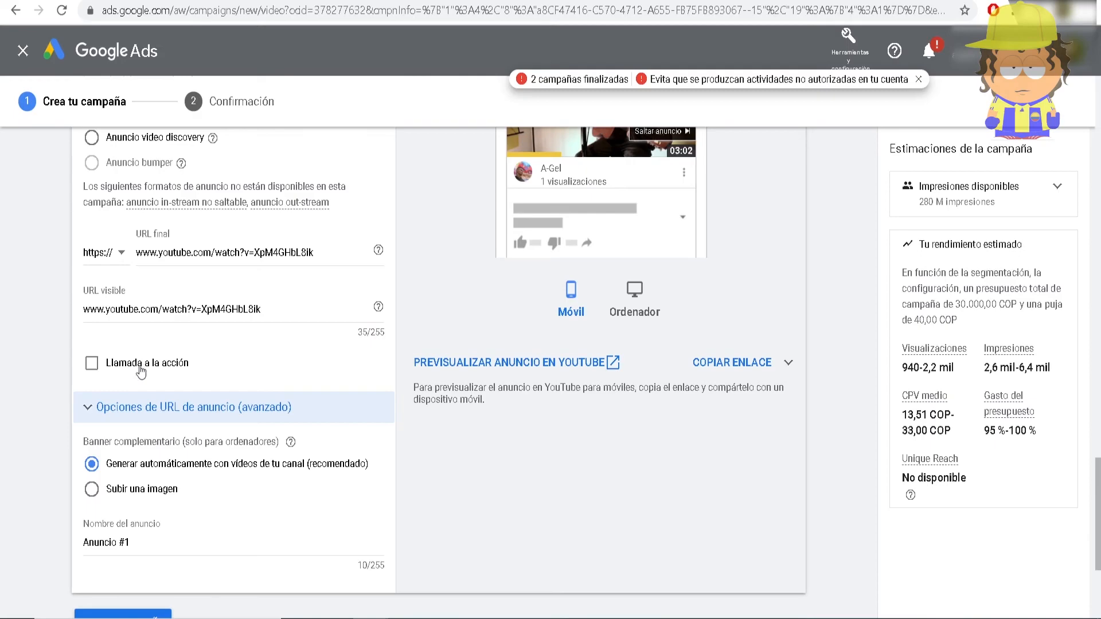
click(97, 368)
scroll(285, 421, up, 2)
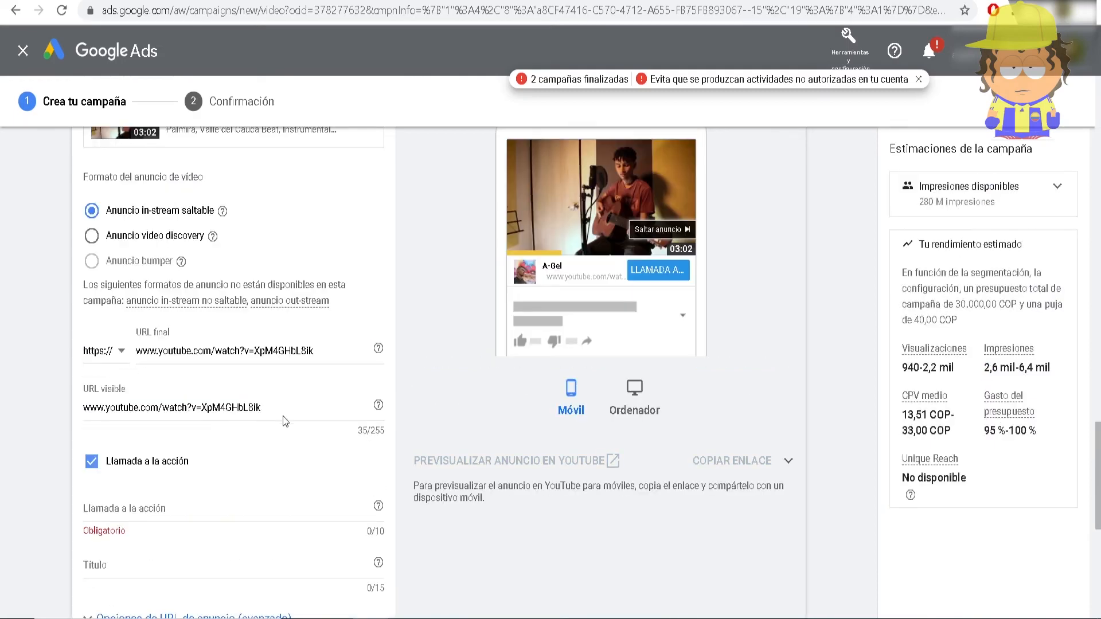
click(165, 511)
text(Seguir)
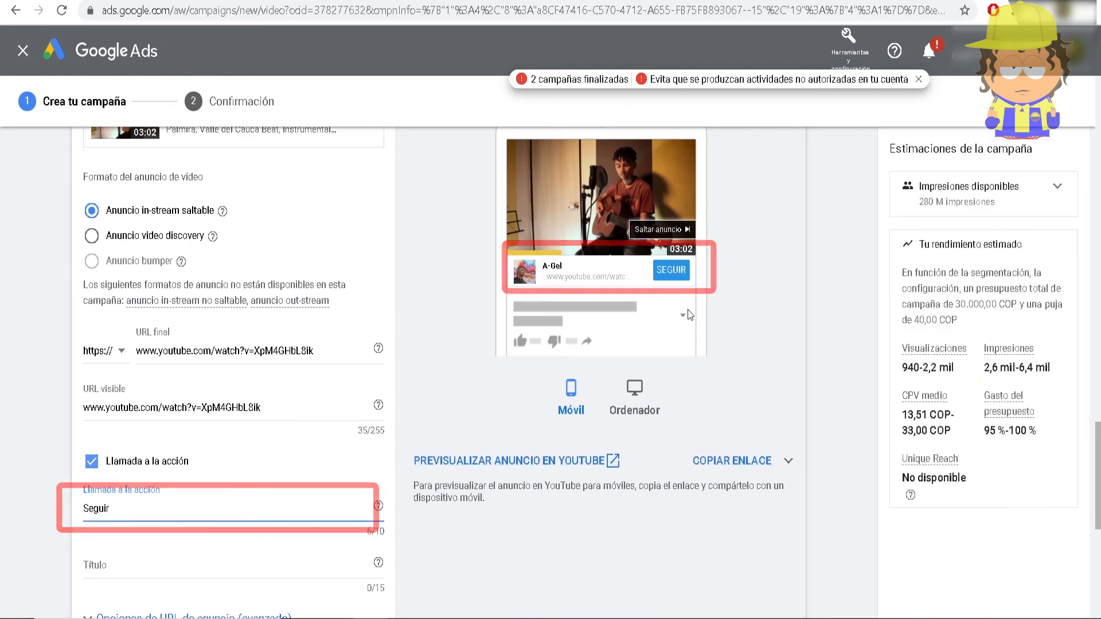
Look at the advanced ad URL options and collapse them again without entering anything
scroll(299, 491, down, 2)
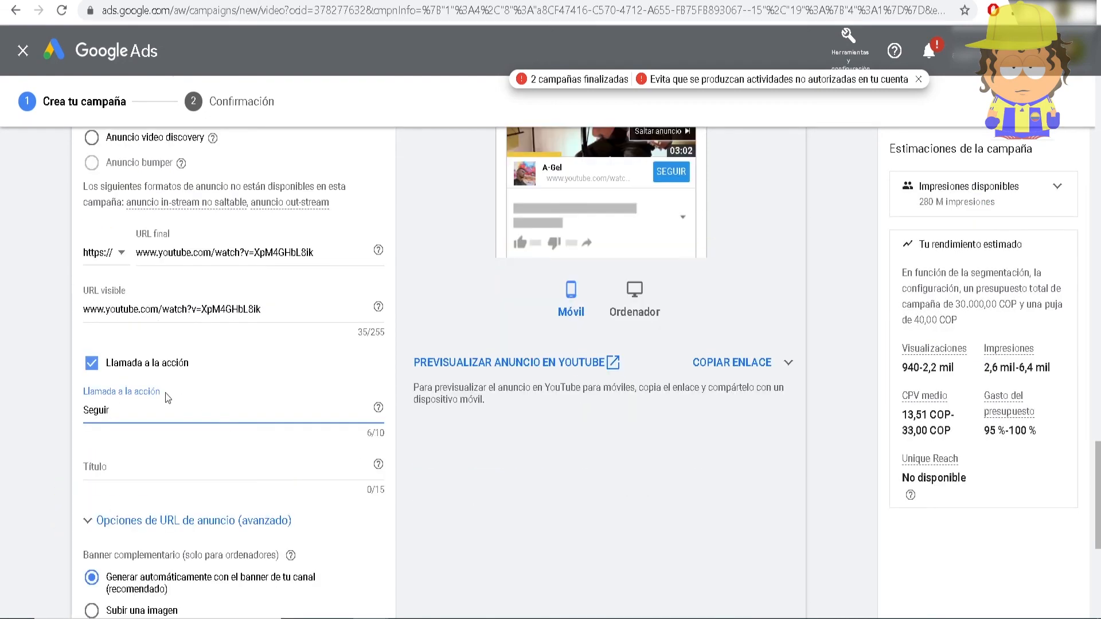
click(87, 520)
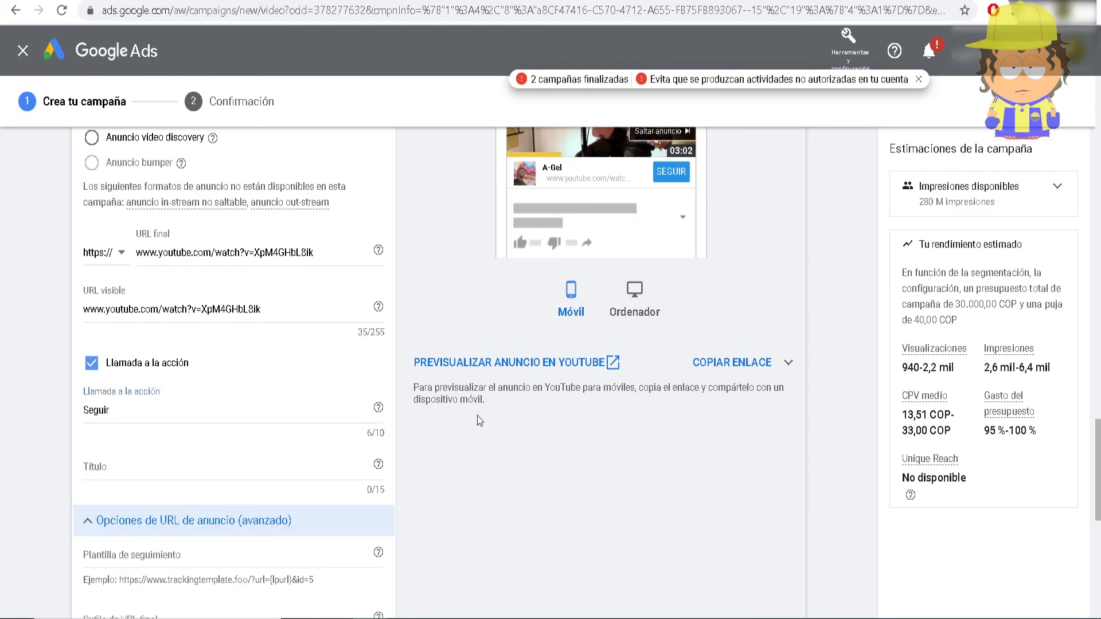
click(75, 521)
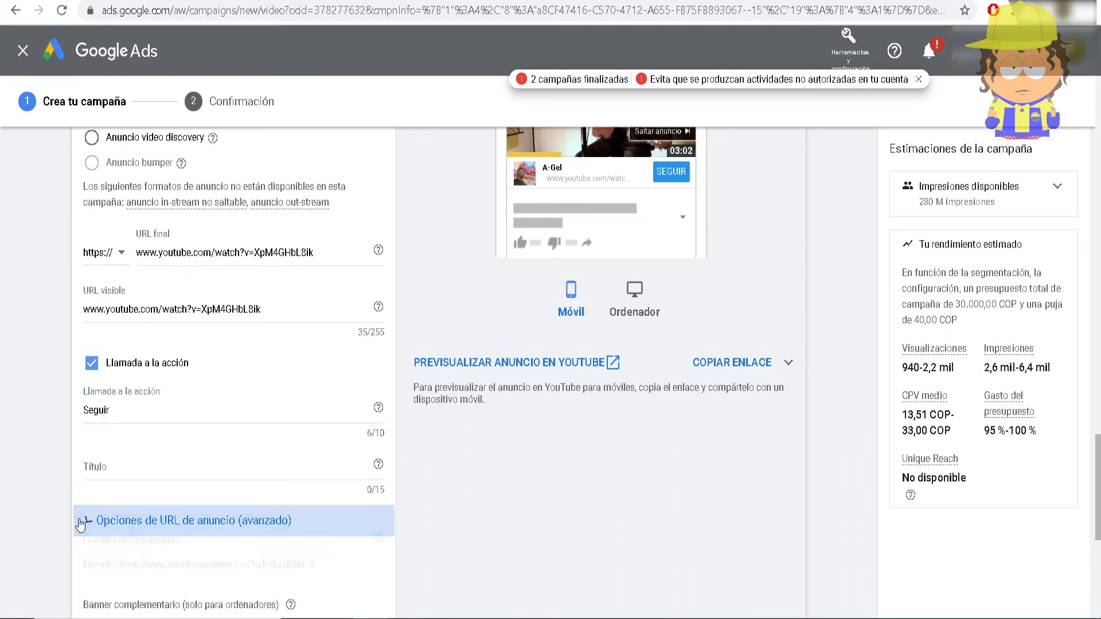
Preview the ad on YouTube, checking the sound and playback of the demo video
scroll(529, 402, up, 2)
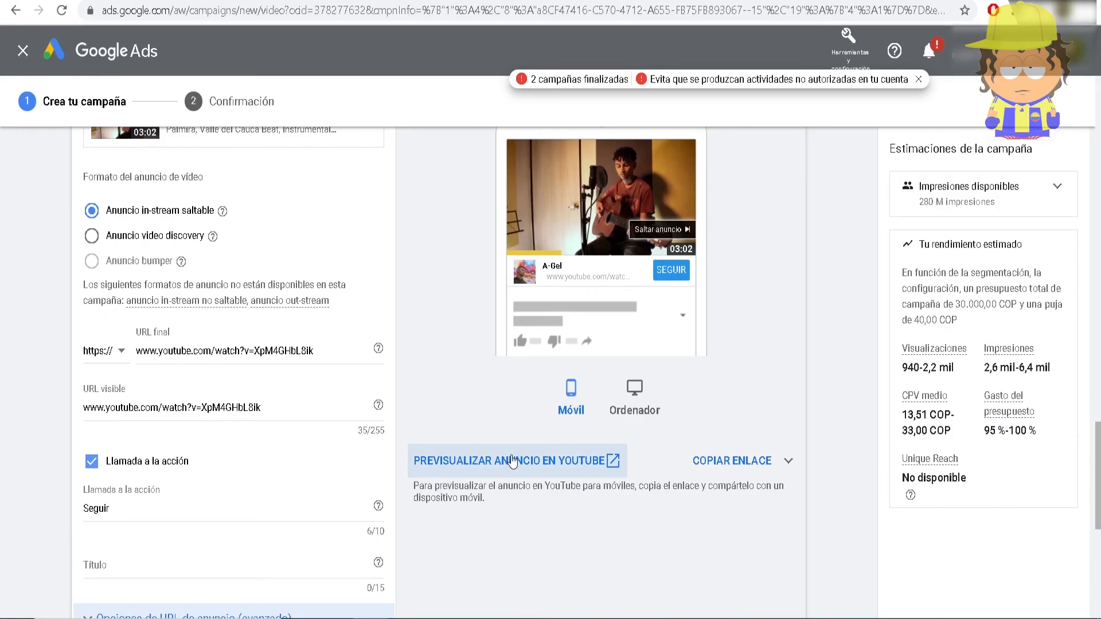
click(580, 461)
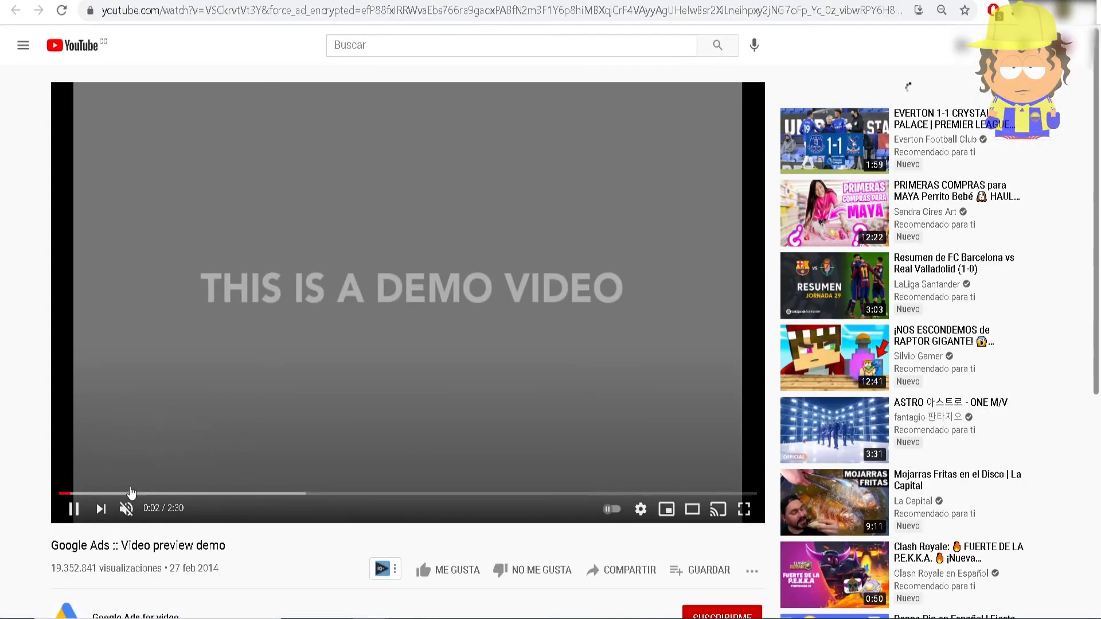
click(139, 493)
click(126, 508)
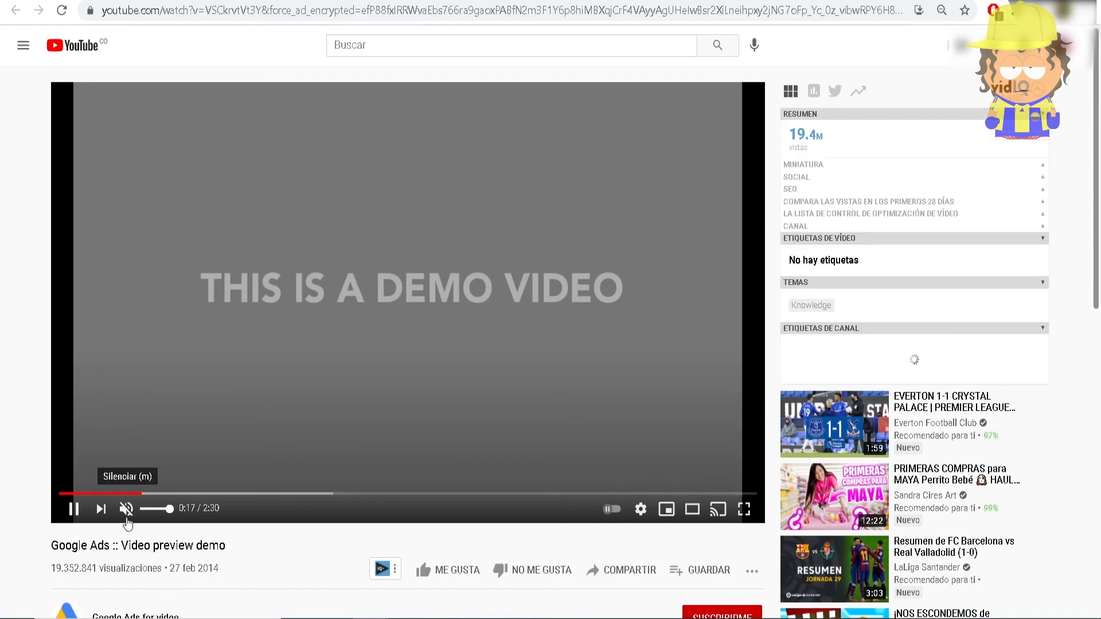
click(74, 509)
scroll(70, 519, down, 1)
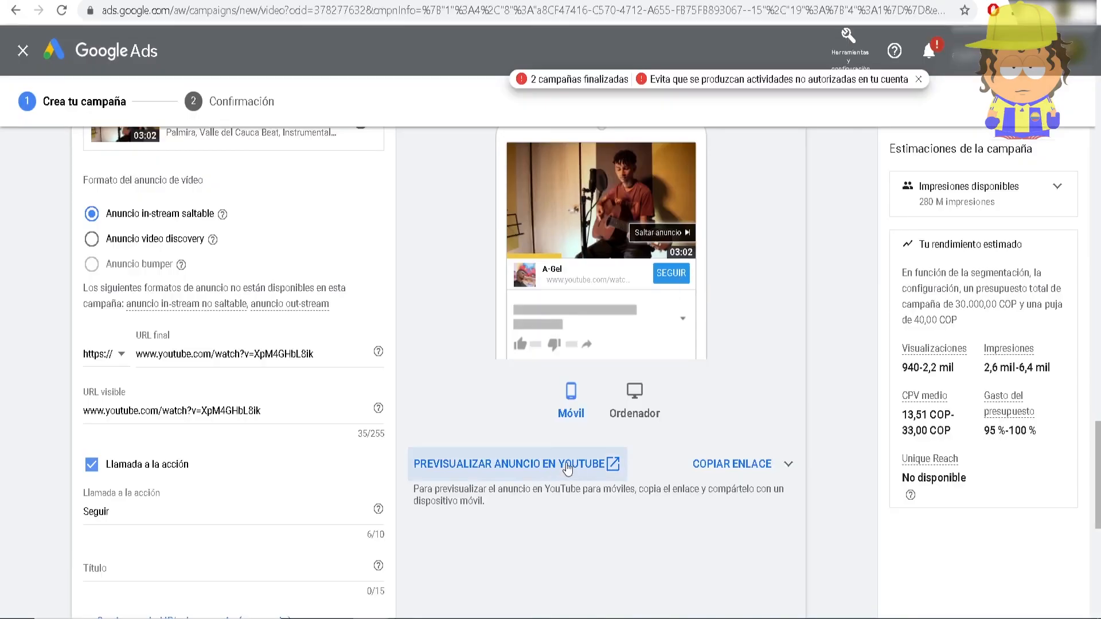
click(568, 468)
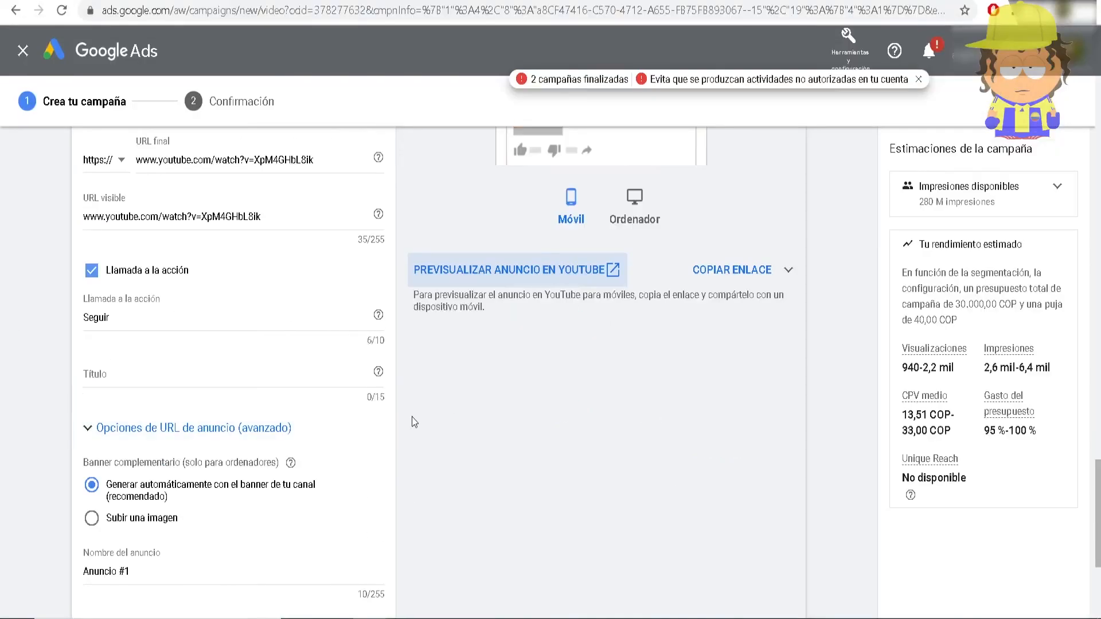
Name the ad Anuncio #1 mendigo, keeping the automatically generated companion banner, and create the campaign
scroll(408, 422, down, 2)
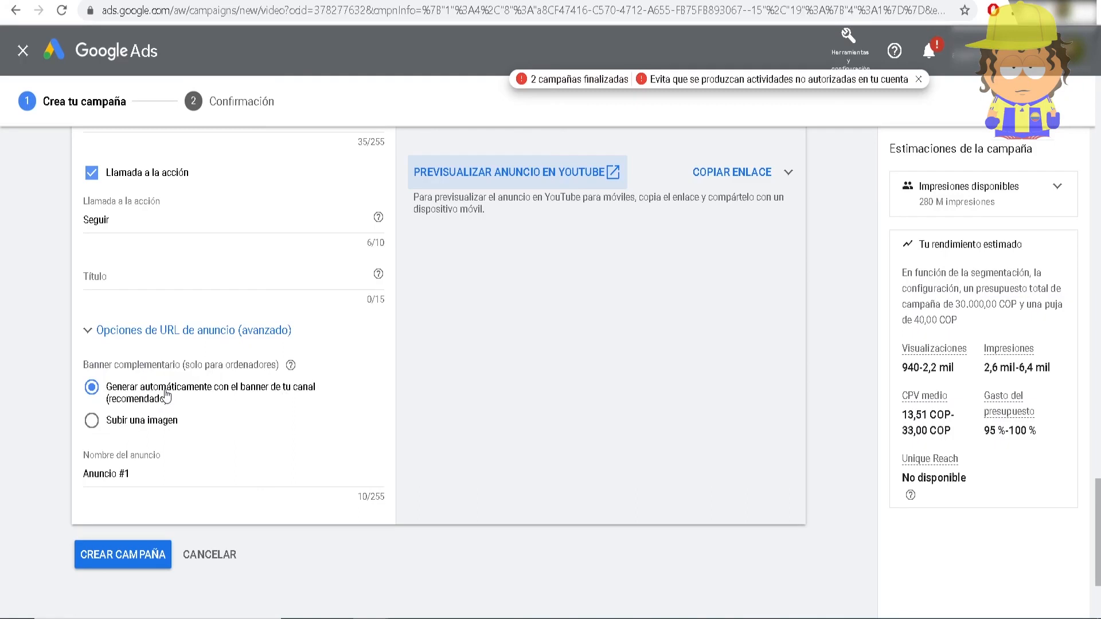
scroll(166, 396, down, 1)
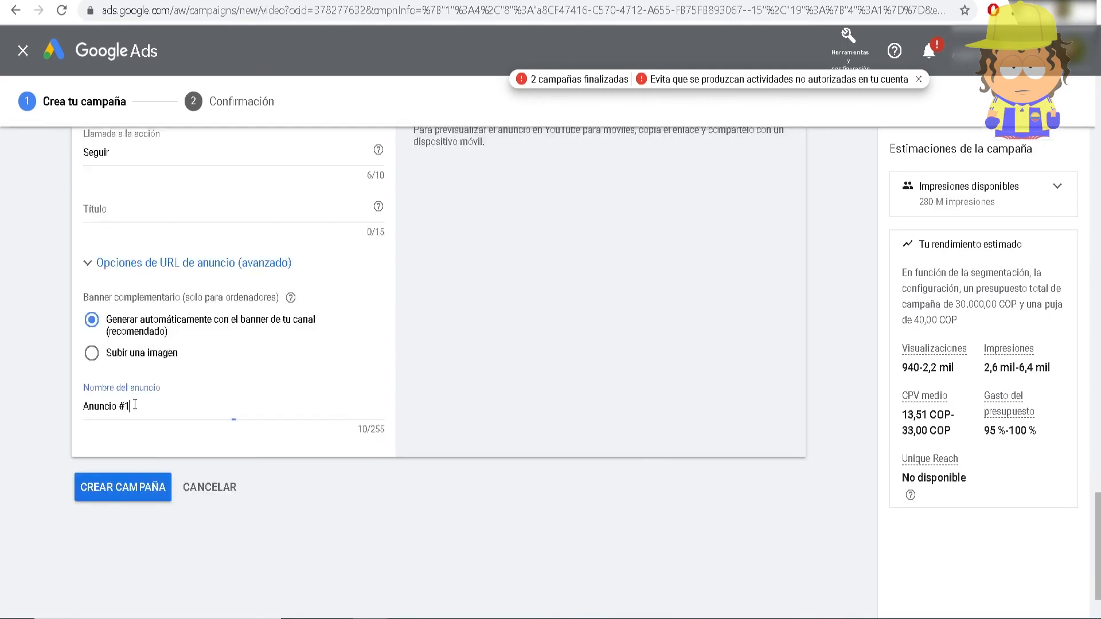
drag(130, 406, 32, 407)
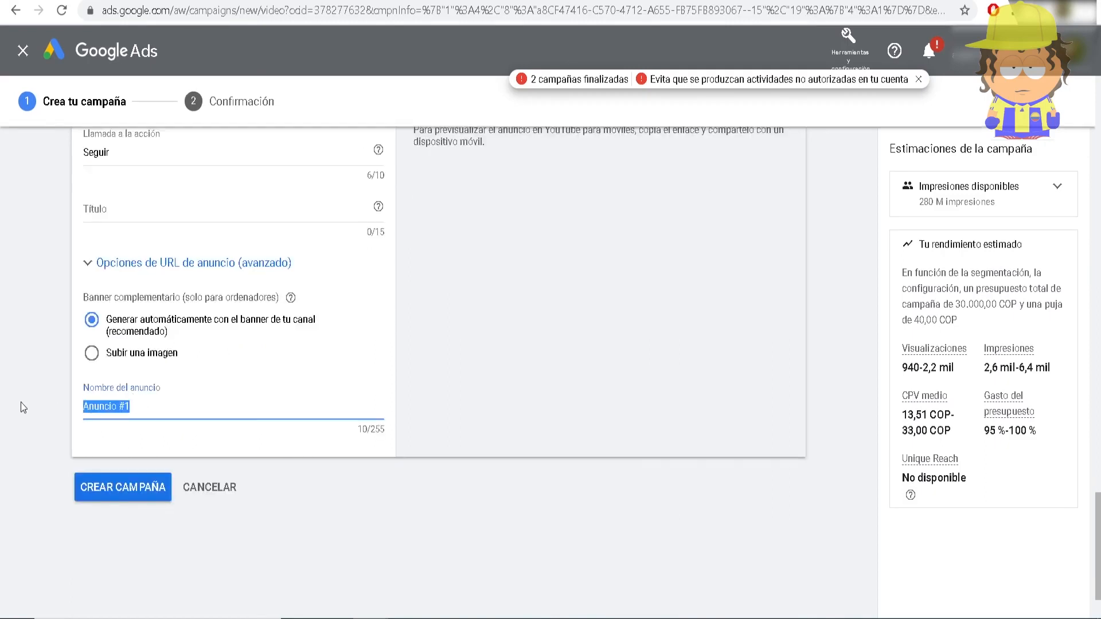
key(Right)
text(mendigo)
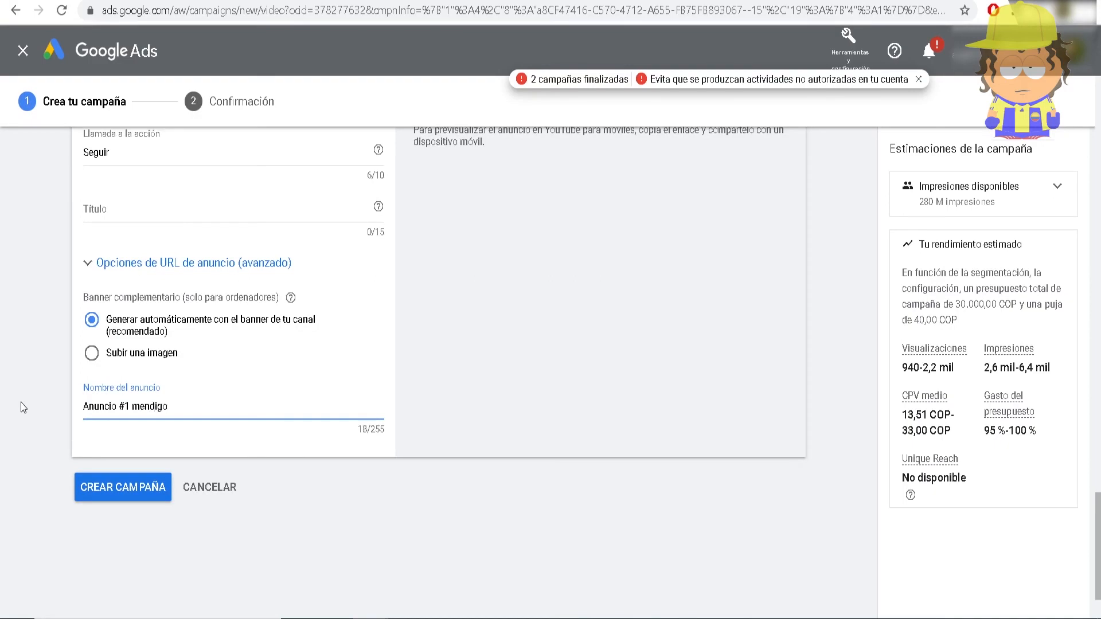
scroll(23, 407, down, 2)
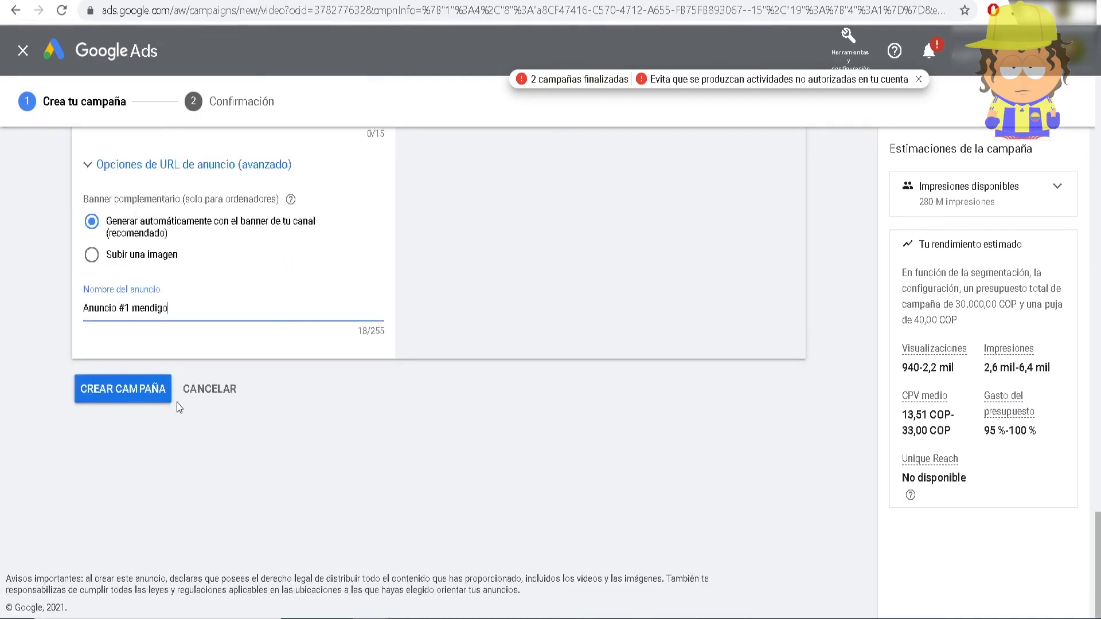
click(117, 387)
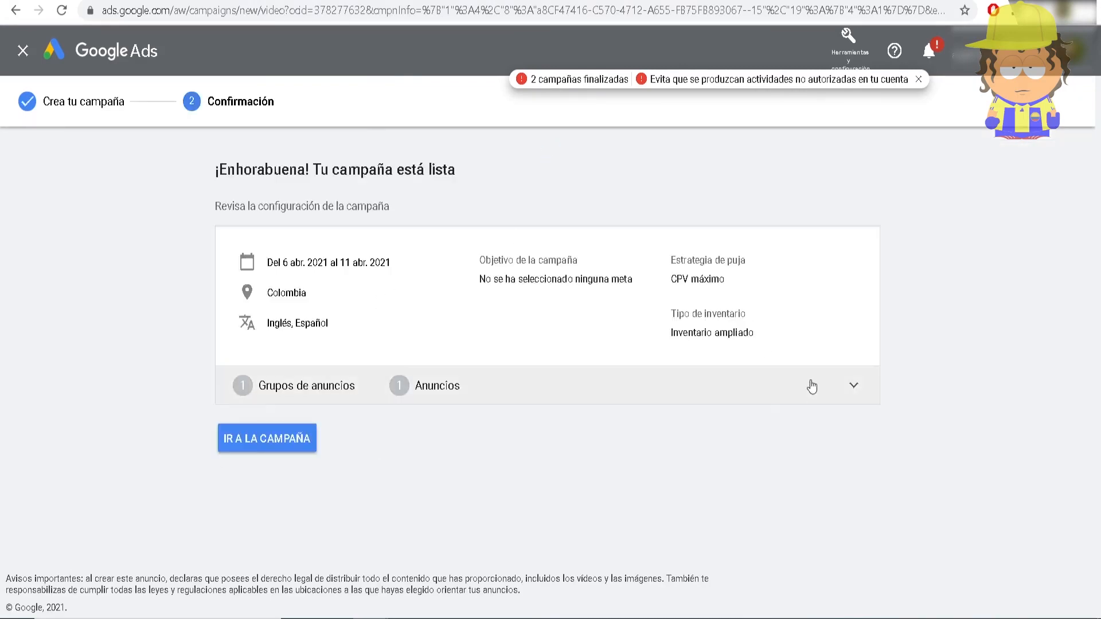
Review the ad group details in the campaign confirmation and go to the new campaign
click(855, 388)
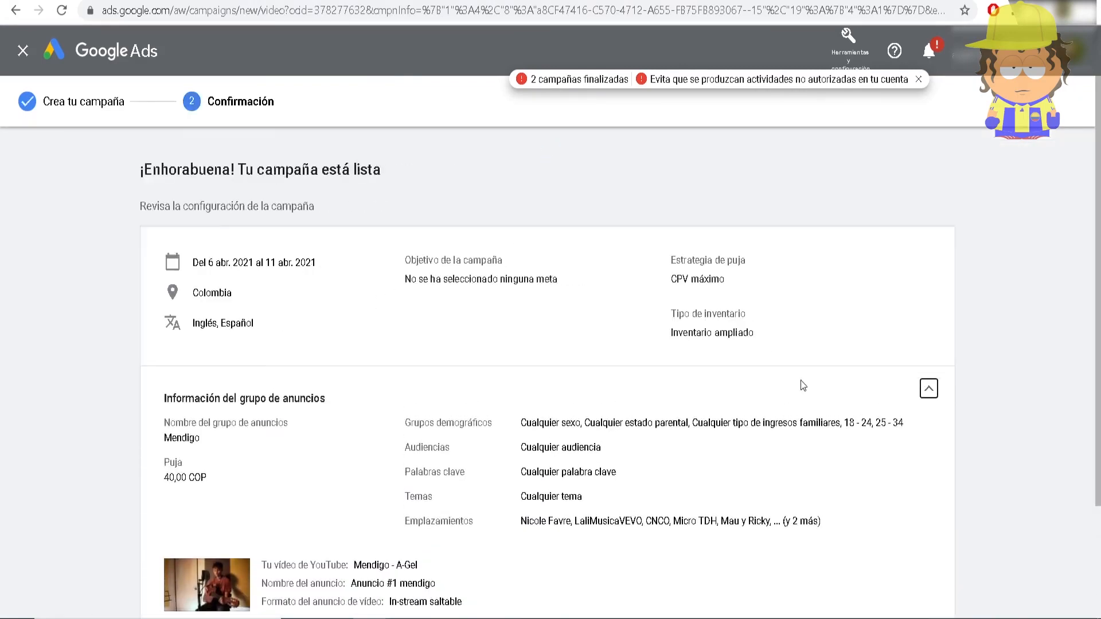
scroll(635, 370, down, 3)
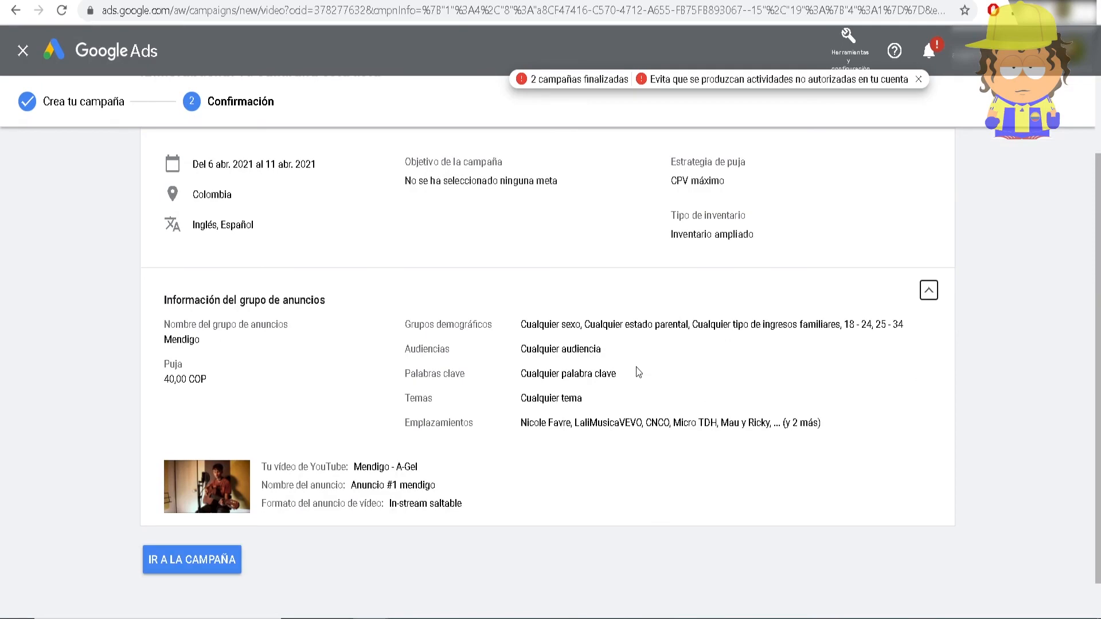
scroll(279, 164, down, 2)
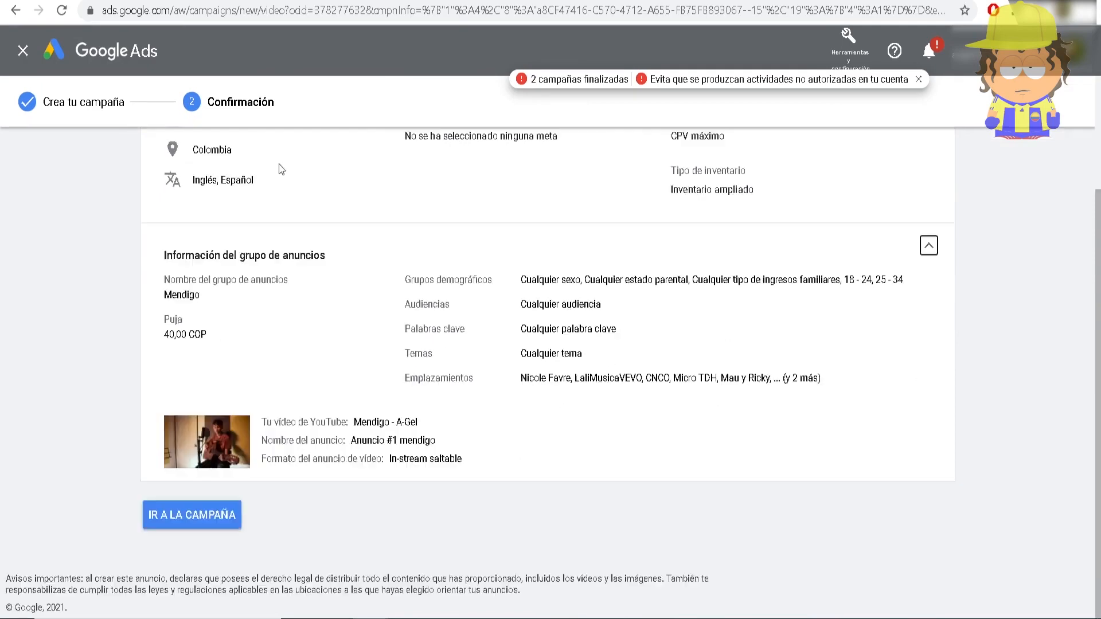
click(192, 515)
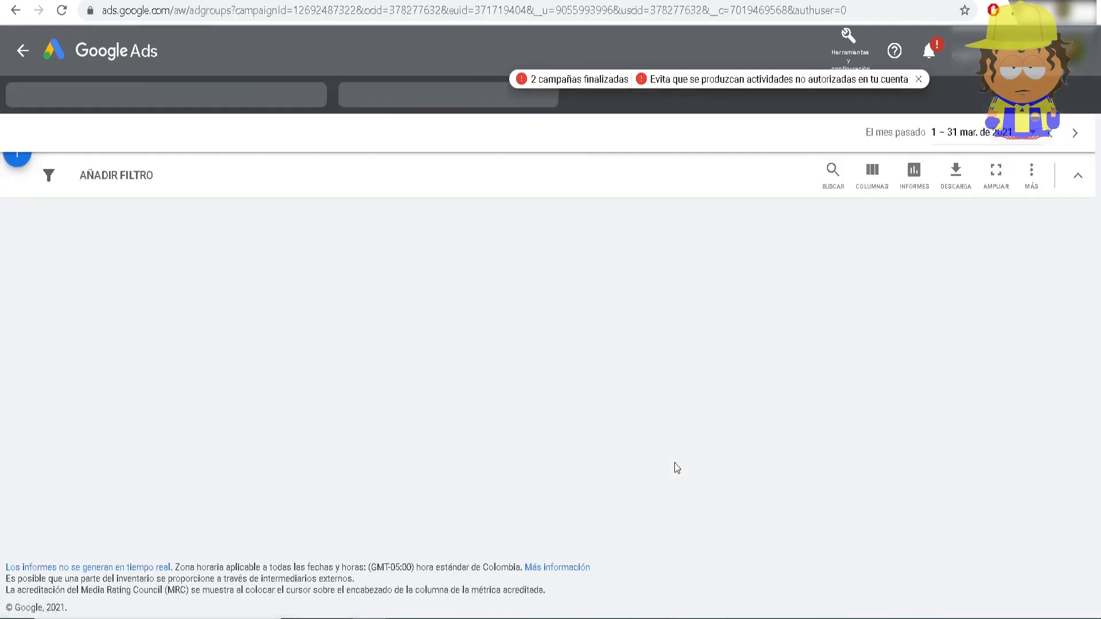